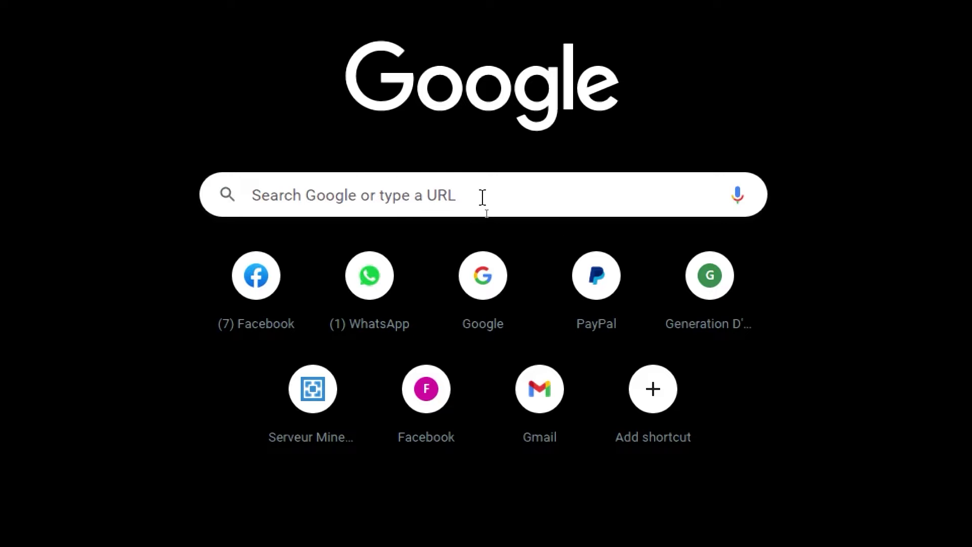
Step: Search Google for 'shopify png', then narrow the query to just 'shopify'
{"action": "left_click", "coordinate": [439, 193]}
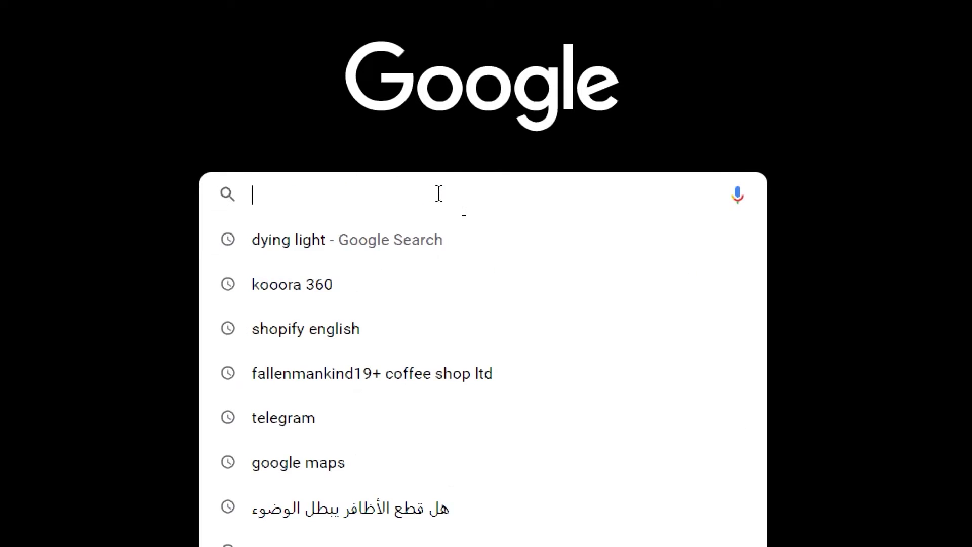
{"action": "type", "text": "shopify png"}
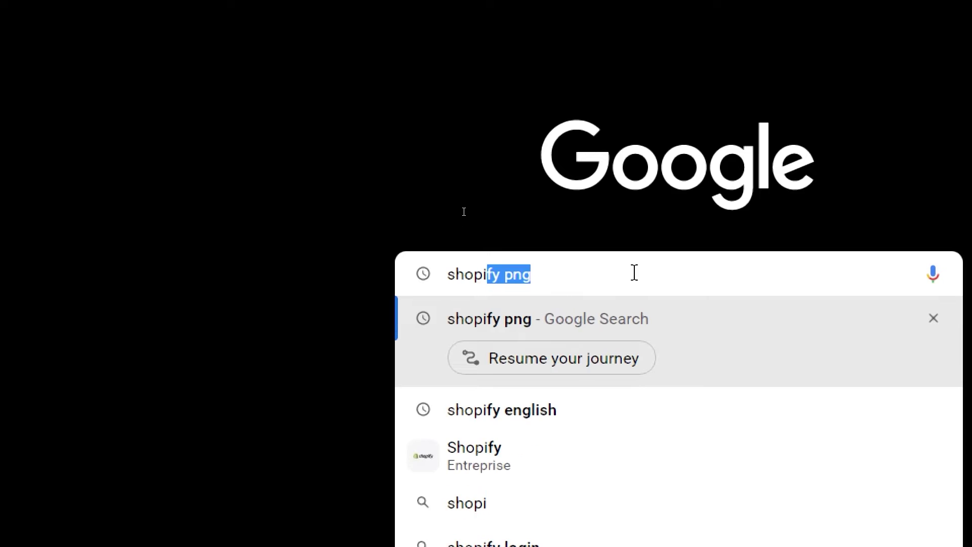
{"action": "key", "text": "Return"}
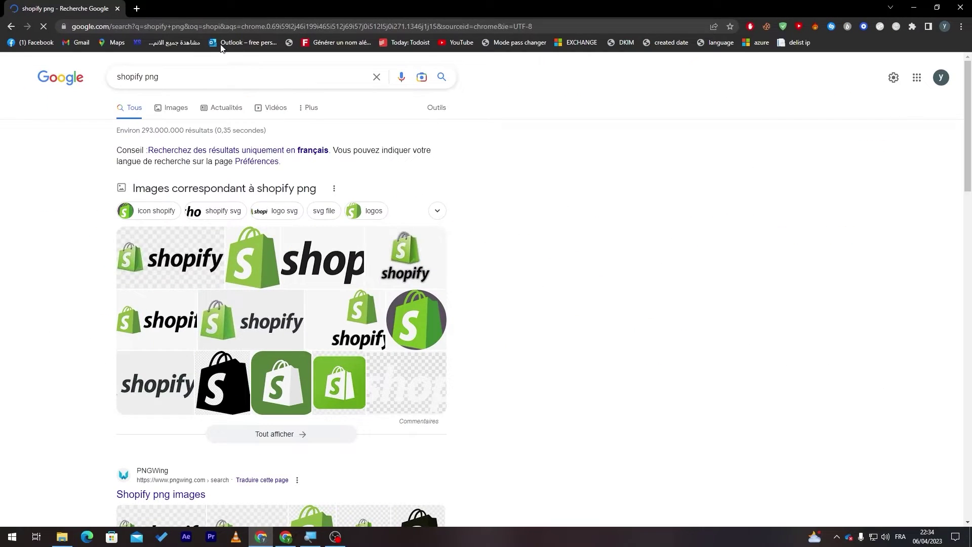
{"action": "left_click", "coordinate": [191, 76]}
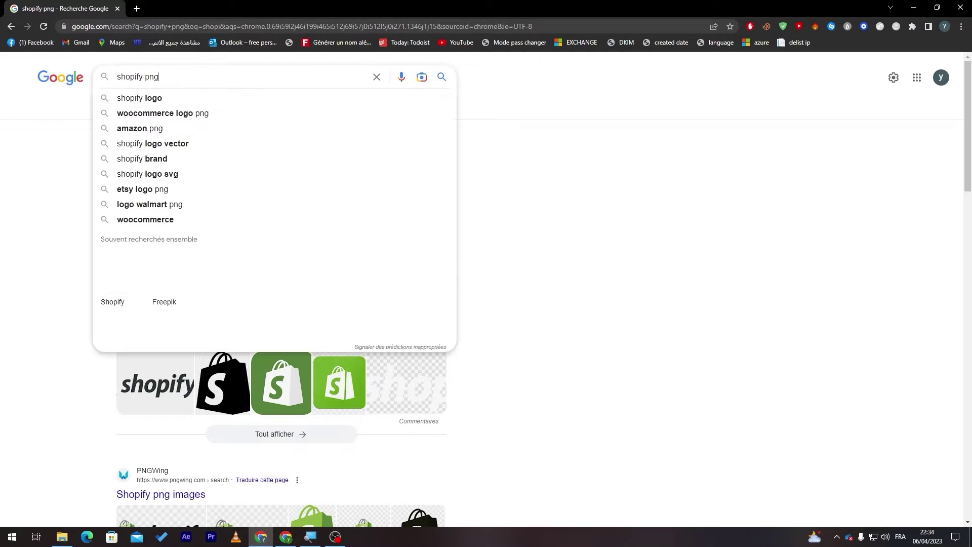
{"action": "key", "text": "BackSpace"}
{"action": "key", "text": "BackSpace"}
{"action": "key", "text": "BackSpace"}
{"action": "key", "text": "BackSpace"}
{"action": "key", "text": "Return"}
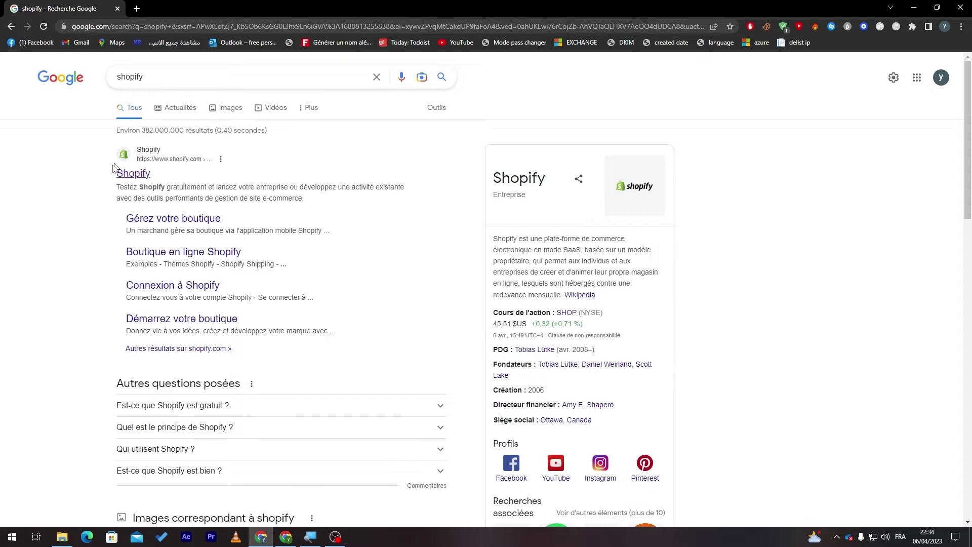
Step: Refine to the 'shopify english' suggestion and open the official shopify.com result
{"action": "left_click", "coordinate": [172, 76]}
{"action": "type", "text": "en"}
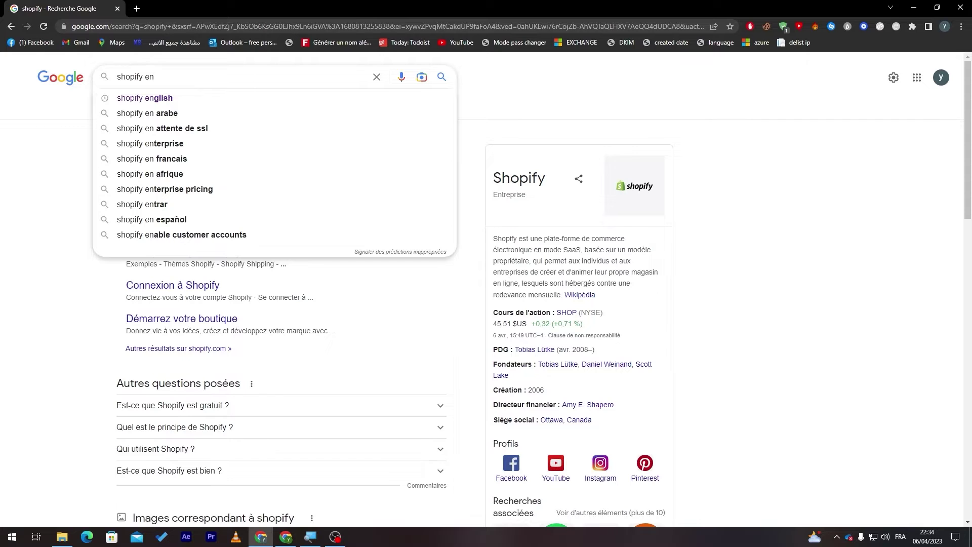
{"action": "key", "text": "Down"}
{"action": "key", "text": "Return"}
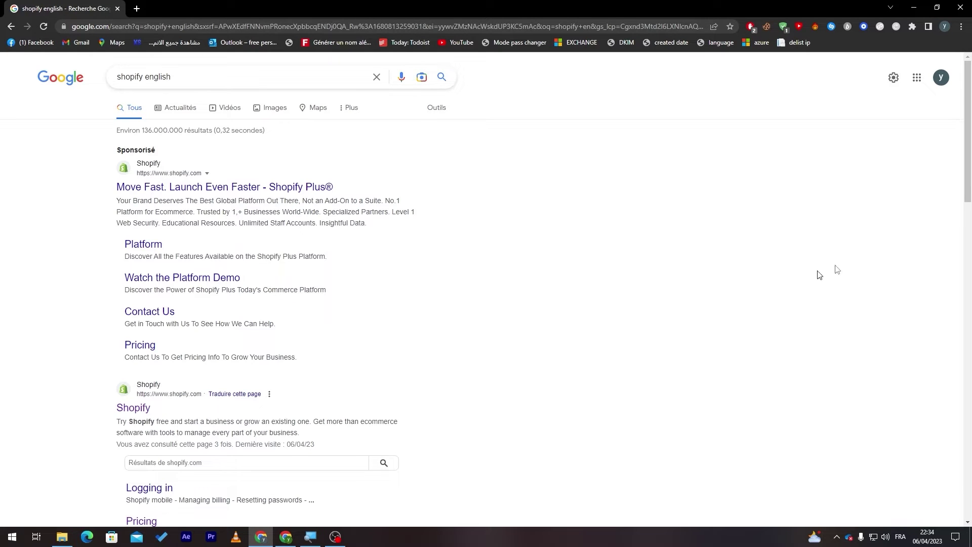
{"action": "scroll", "coordinate": [819, 274], "scroll_direction": "down", "scroll_amount": 5}
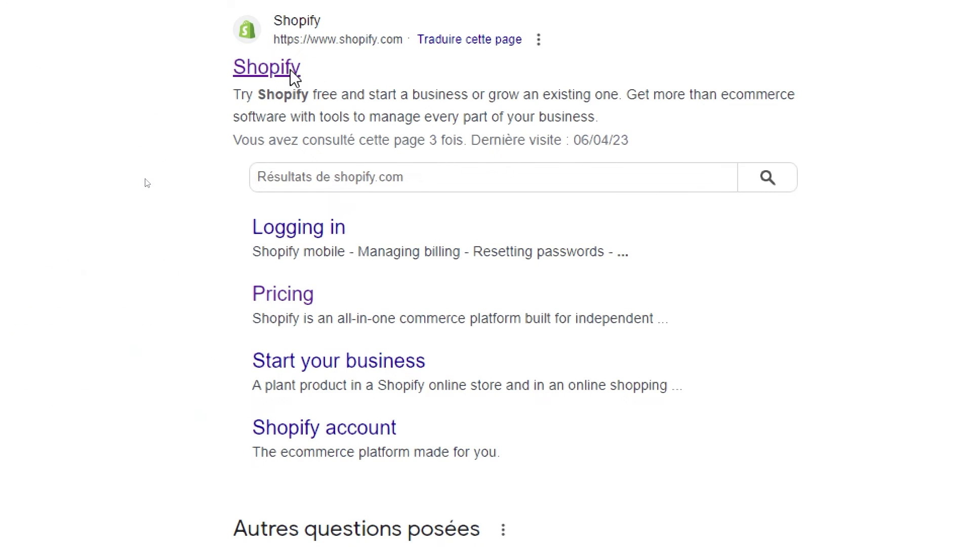
{"action": "left_click", "coordinate": [291, 73]}
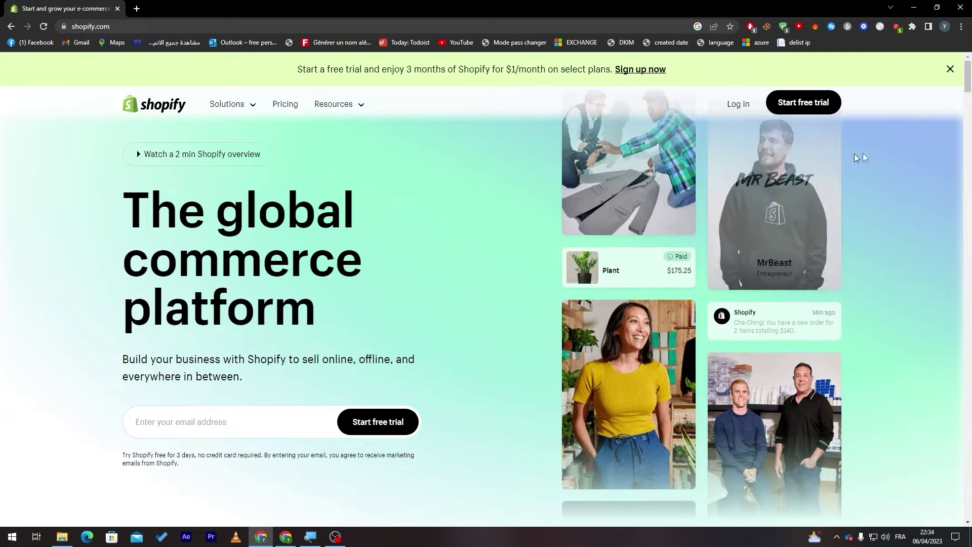
Step: Scroll down the Shopify homepage toward the free trial option
{"action": "scroll", "coordinate": [968, 79], "scroll_direction": "down", "scroll_amount": 1}
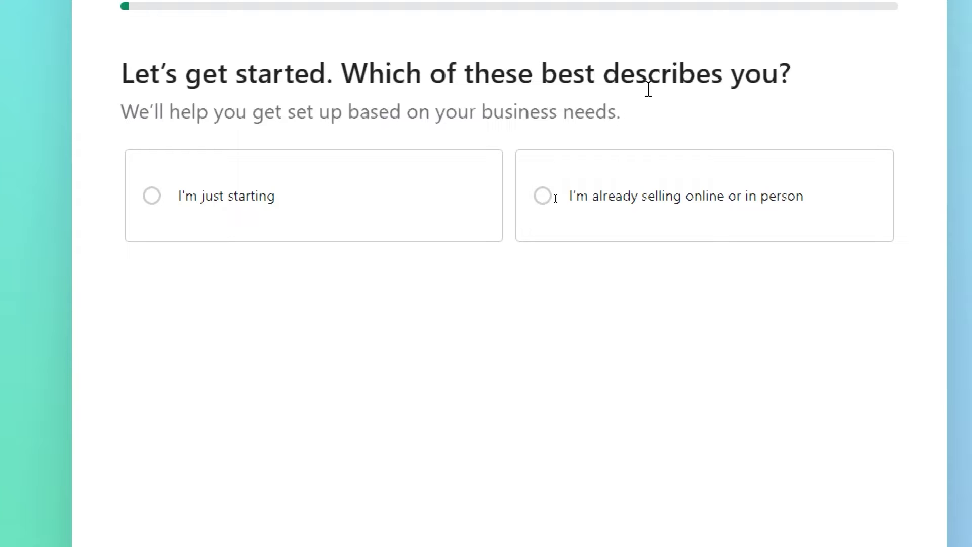
Step: Answer setup as 'I'm just starting', 'An online store', and 'I'll decide later'
{"action": "left_click", "coordinate": [239, 214]}
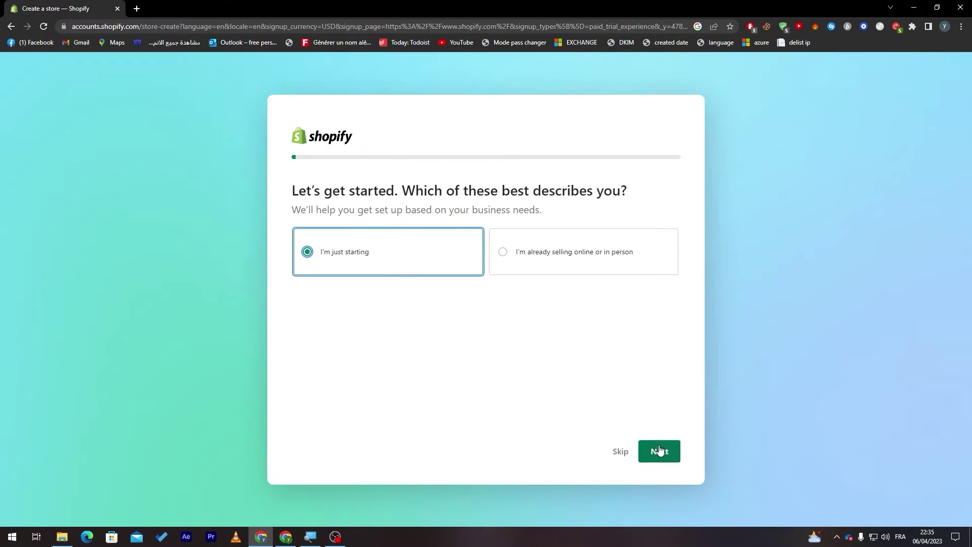
{"action": "left_click", "coordinate": [658, 451]}
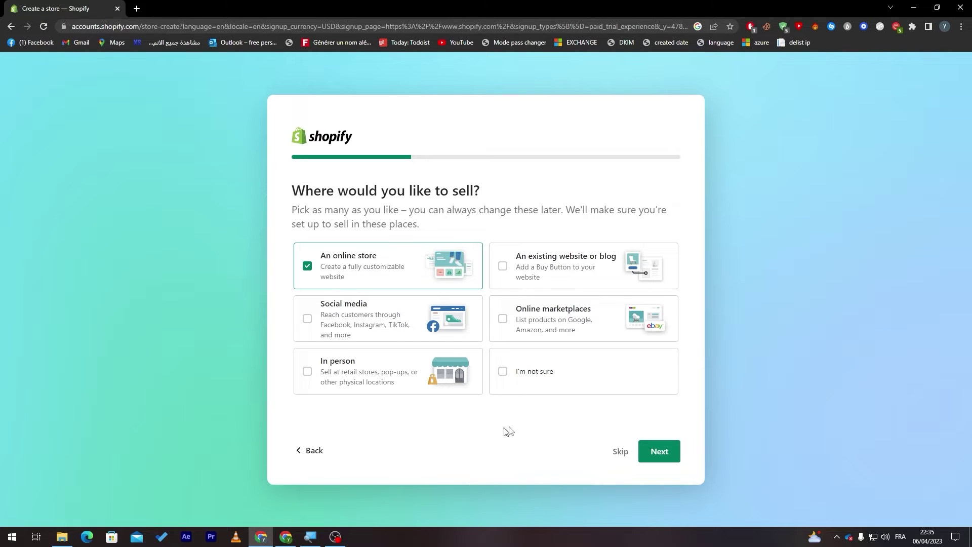
{"action": "left_click", "coordinate": [672, 462]}
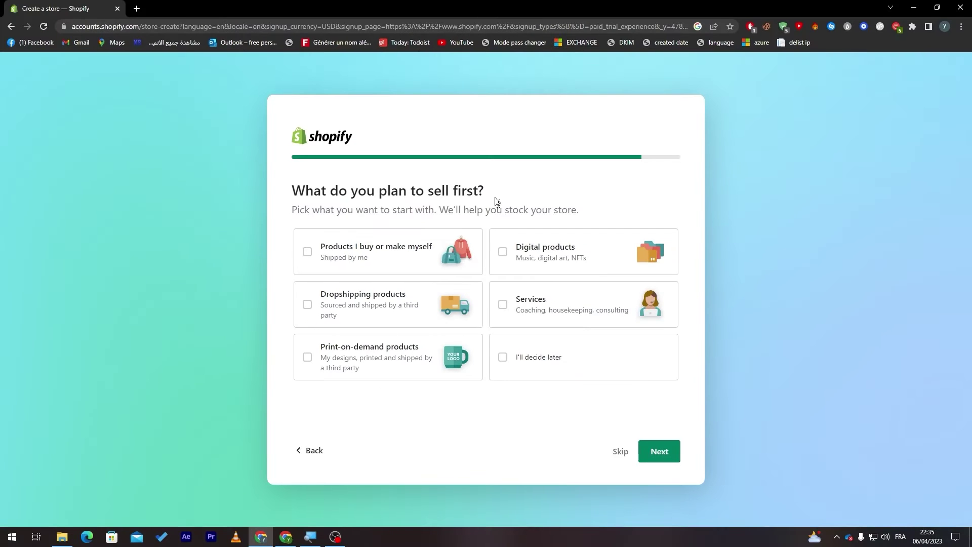
{"action": "left_click", "coordinate": [540, 368]}
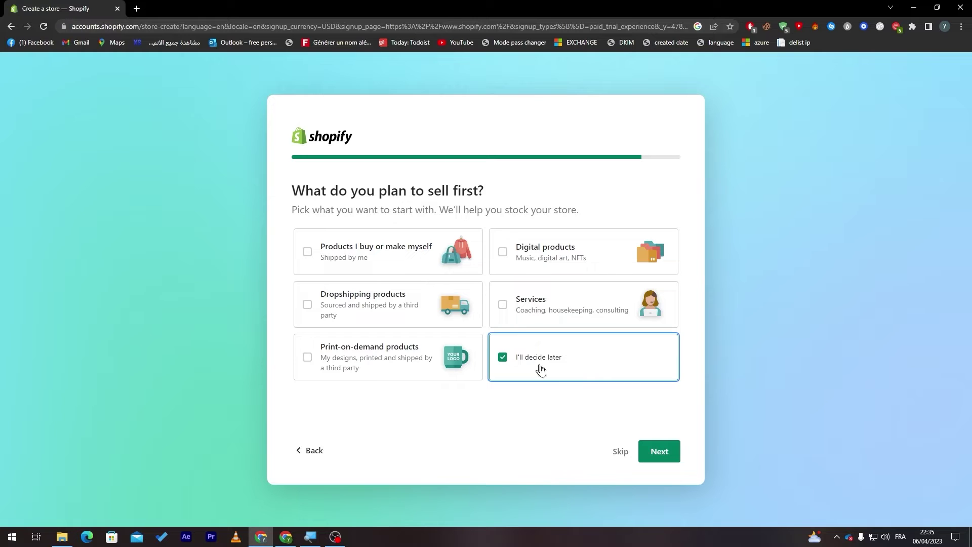
{"action": "left_click", "coordinate": [660, 450]}
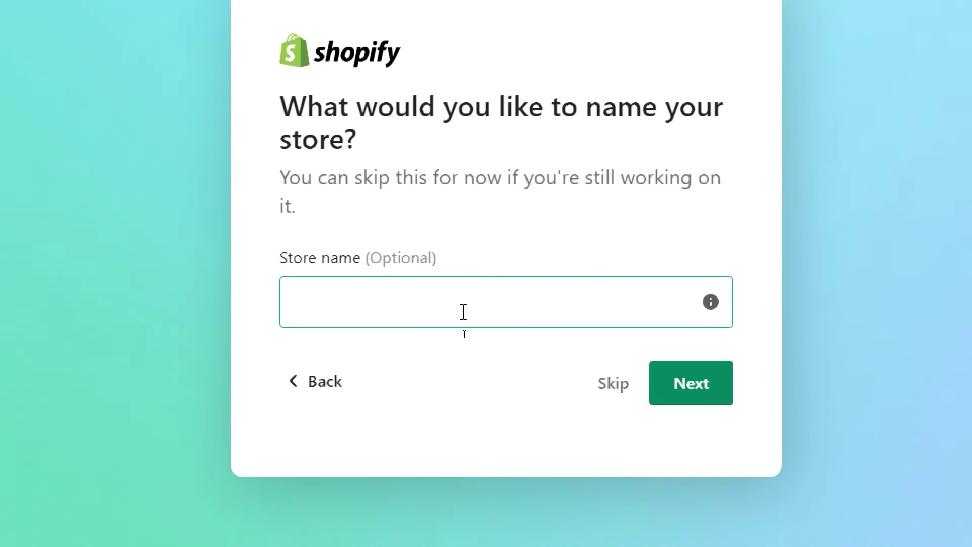
Step: Name the store 'TutorialVideo', keep Morocco as location, and choose Google sign-up
{"action": "left_click", "coordinate": [461, 327]}
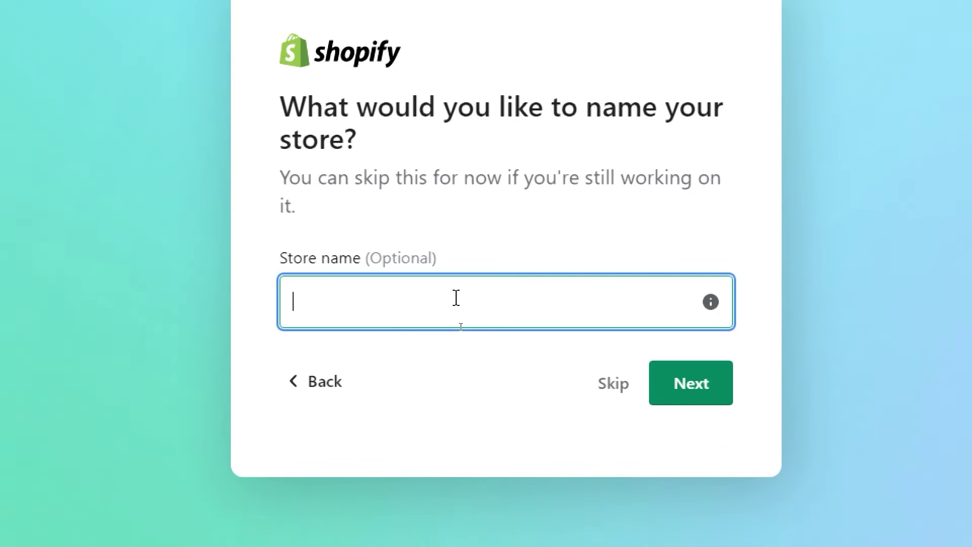
{"action": "type", "text": "Tutorial"}
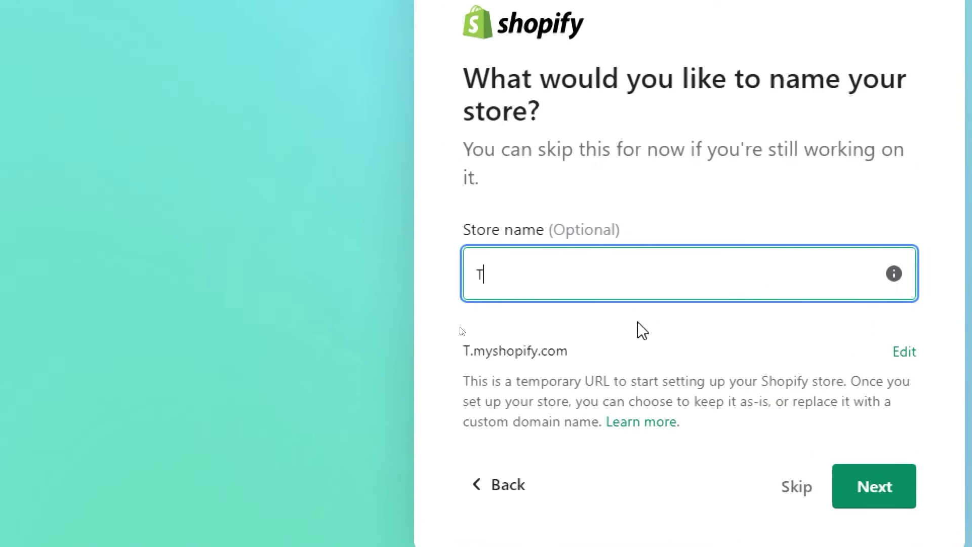
{"action": "type", "text": "Video"}
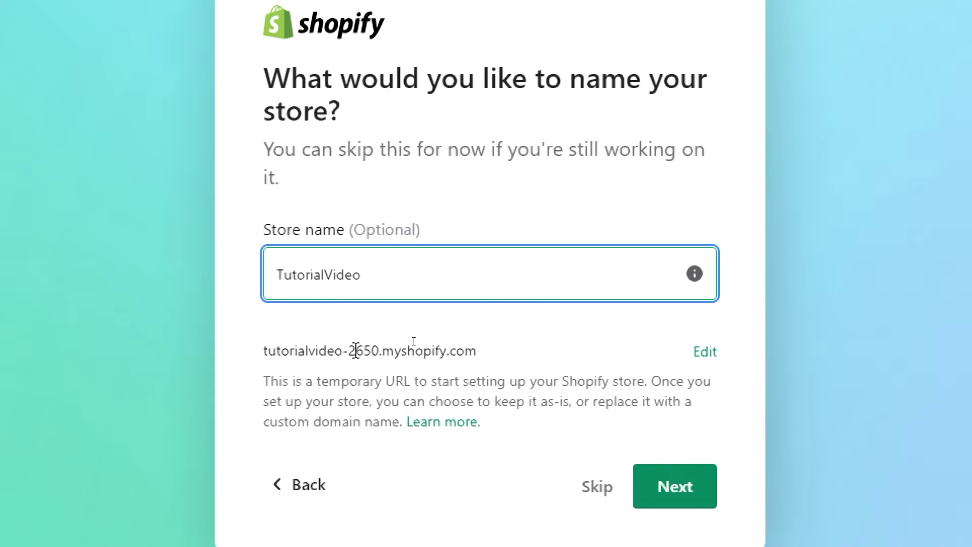
{"action": "left_click", "coordinate": [673, 497]}
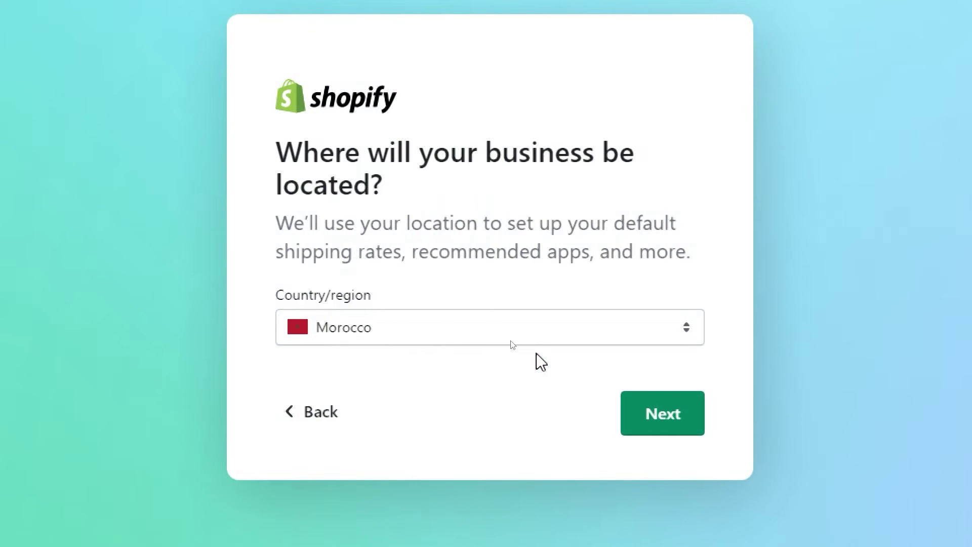
{"action": "left_click", "coordinate": [683, 428]}
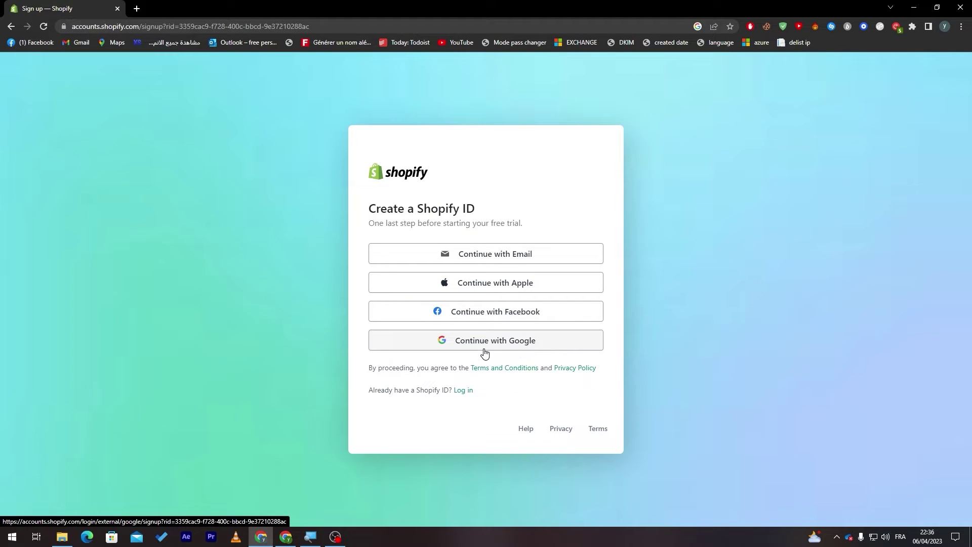
{"action": "left_click", "coordinate": [480, 350]}
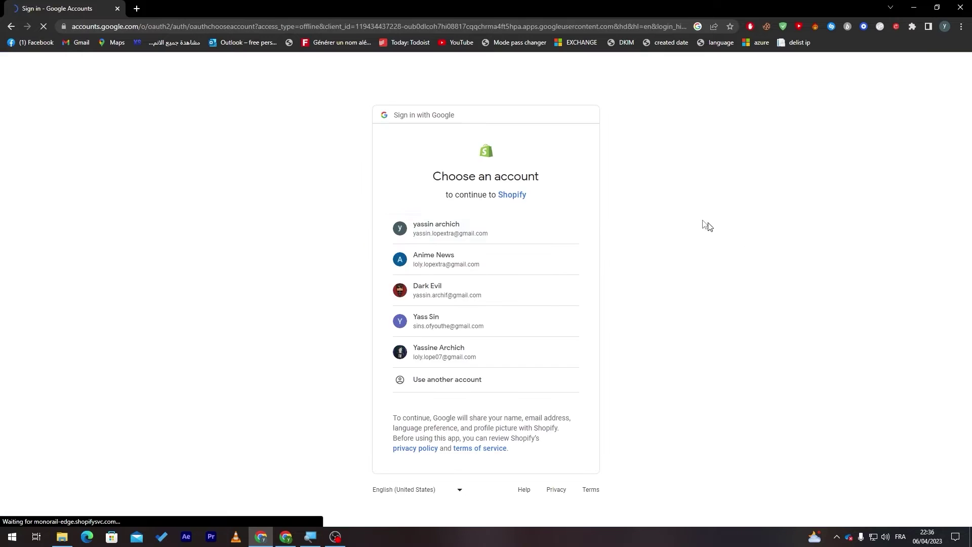
Step: Choose the Google account to finish creating the TutorialVideo store
{"action": "left_click", "coordinate": [437, 228]}
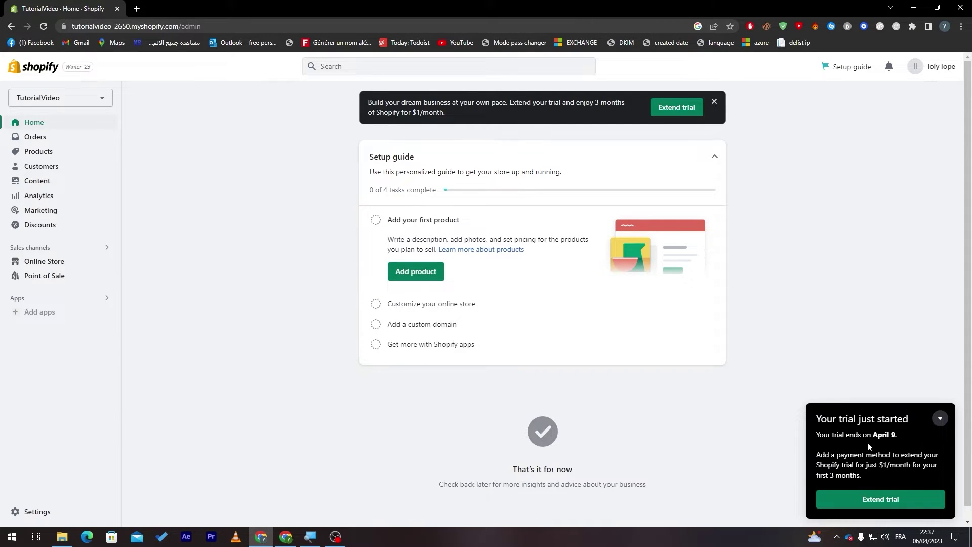
Step: Collapse the trial notice and bring up the app search showing installed Avada WhatsApp, Chat, FAQ Page
{"action": "left_click", "coordinate": [940, 420]}
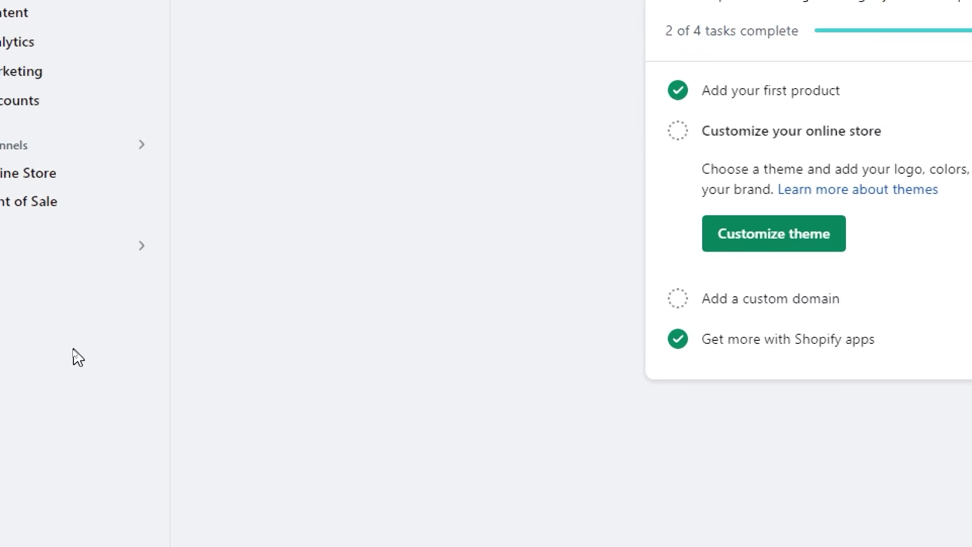
{"action": "left_click", "coordinate": [97, 244]}
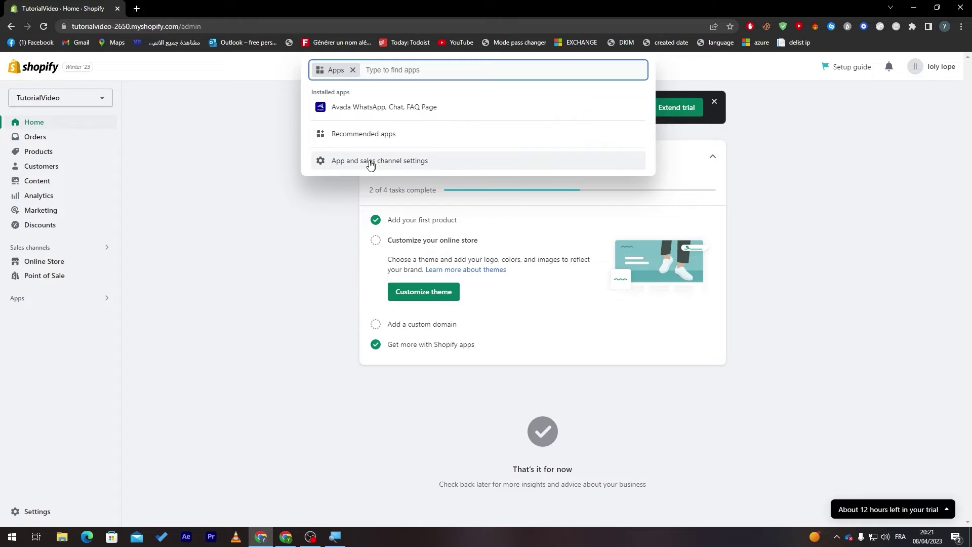
Step: Search the App Store for 'pinterest' and open the Pinterest app's page
{"action": "left_click", "coordinate": [375, 137]}
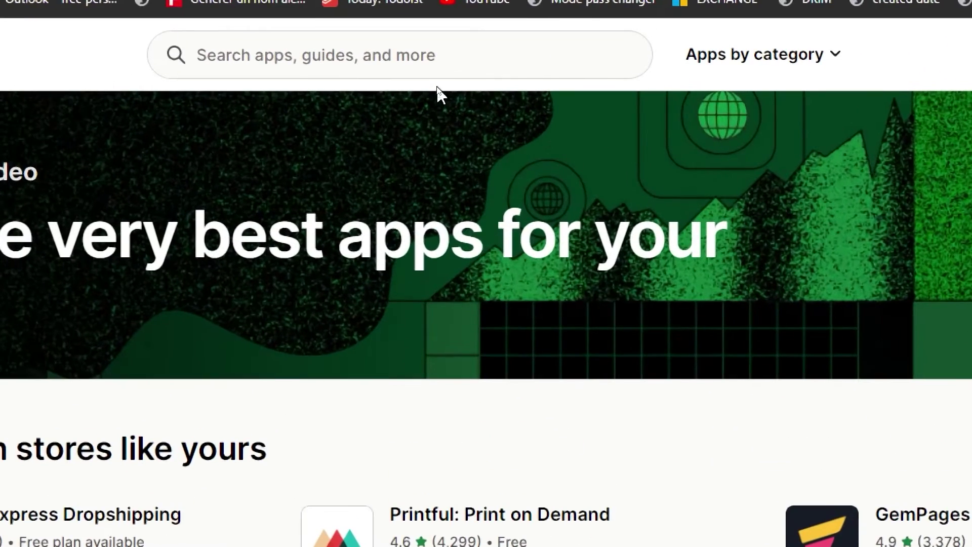
{"action": "left_click", "coordinate": [442, 75]}
{"action": "type", "text": "pint"}
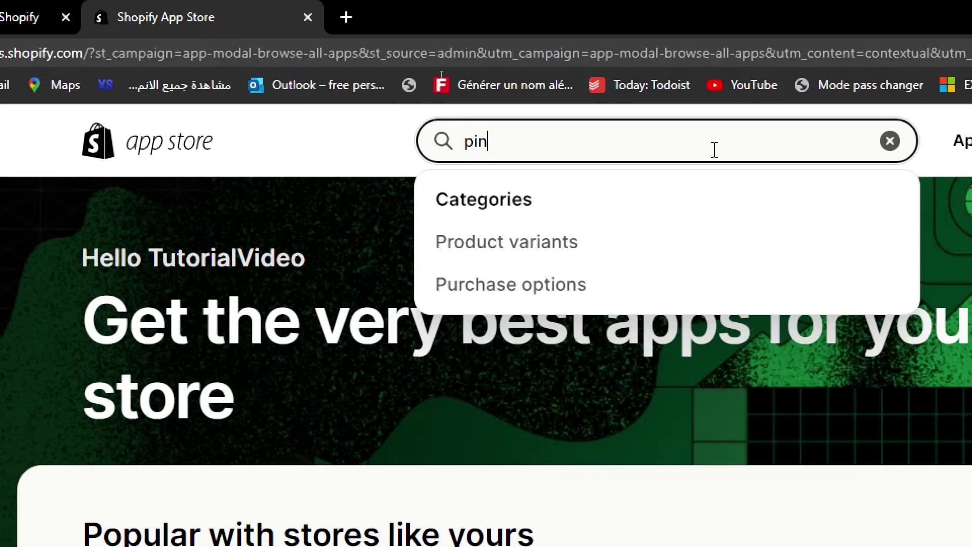
{"action": "left_click", "coordinate": [298, 138]}
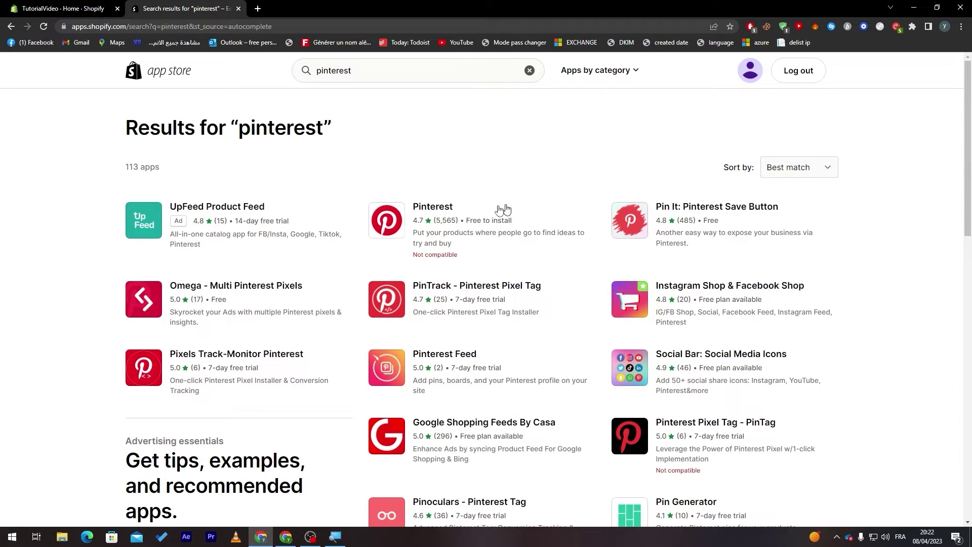
{"action": "left_click", "coordinate": [437, 215]}
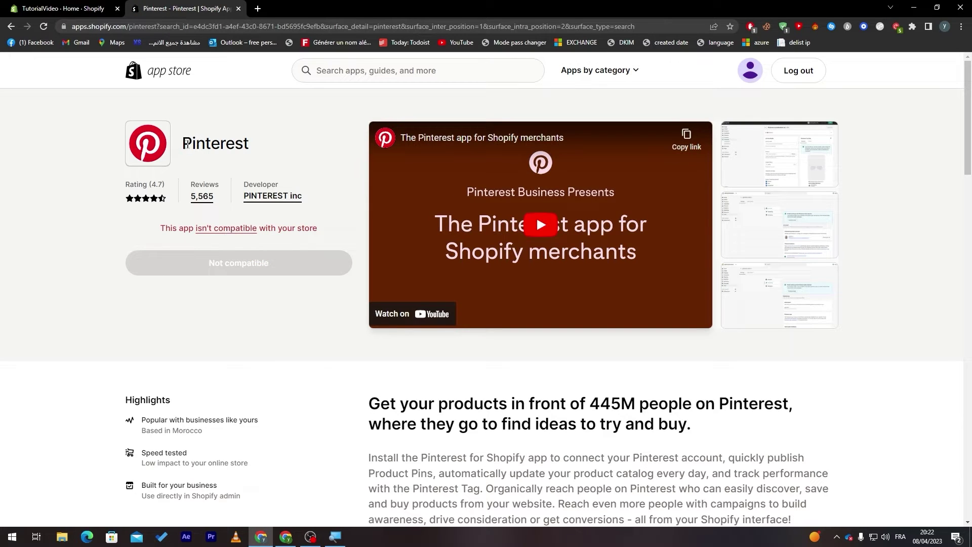
Step: Open the explanation of why the Pinterest app isn't compatible with this store
{"action": "left_click_drag", "start_coordinate": [183, 143], "coordinate": [256, 152]}
{"action": "double_click", "coordinate": [256, 152]}
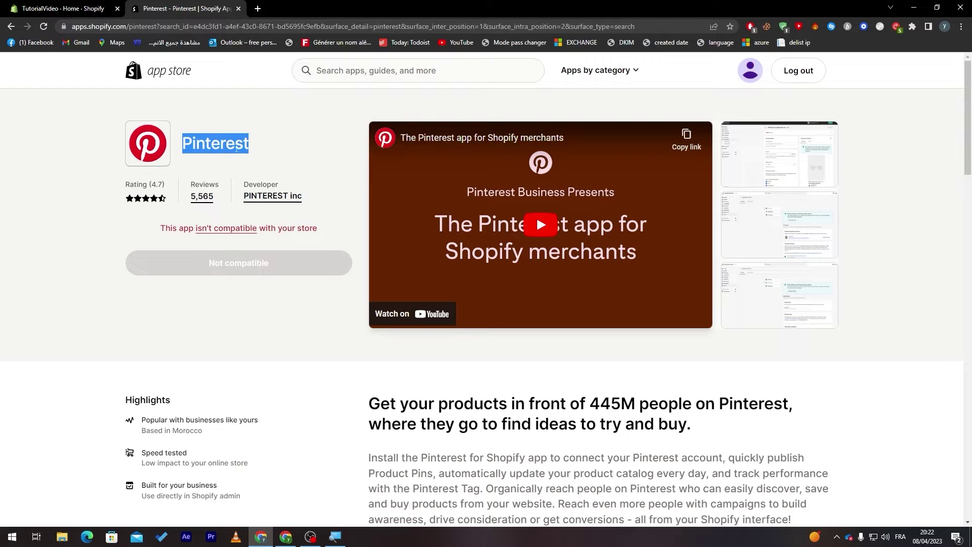
{"action": "left_click", "coordinate": [236, 148]}
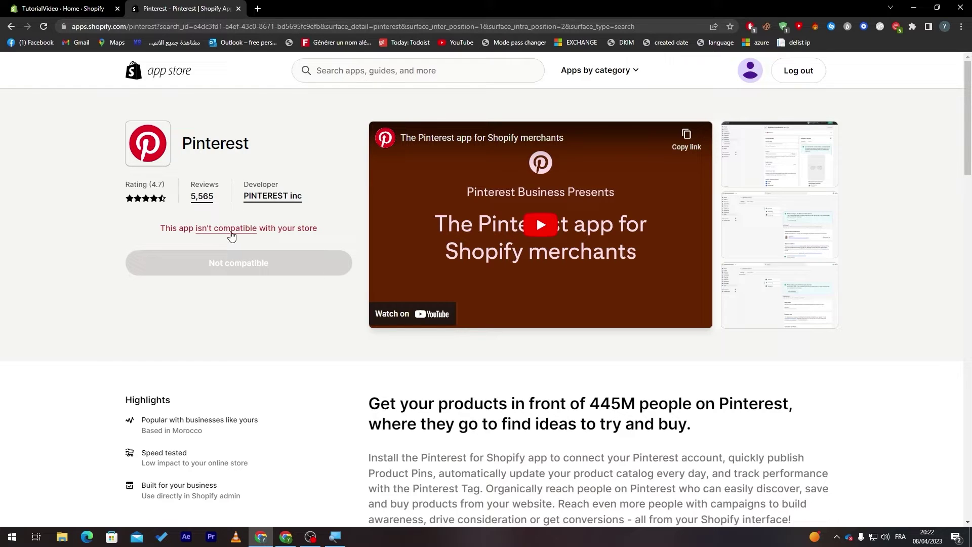
{"action": "left_click_drag", "start_coordinate": [160, 228], "coordinate": [317, 229]}
{"action": "left_click", "coordinate": [317, 231]}
{"action": "left_click", "coordinate": [227, 230]}
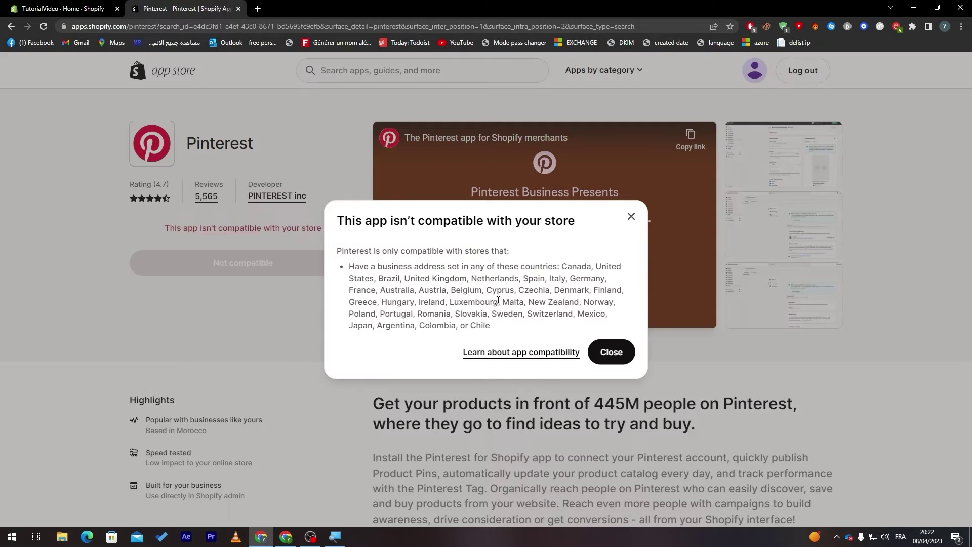
Step: Read the supported-country list, close the notice, and log out of the store
{"action": "left_click_drag", "start_coordinate": [377, 269], "coordinate": [355, 268]}
{"action": "left_click", "coordinate": [379, 261]}
{"action": "double_click", "coordinate": [354, 251]}
{"action": "left_click", "coordinate": [355, 251]}
{"action": "double_click", "coordinate": [454, 250]}
{"action": "left_click", "coordinate": [448, 252]}
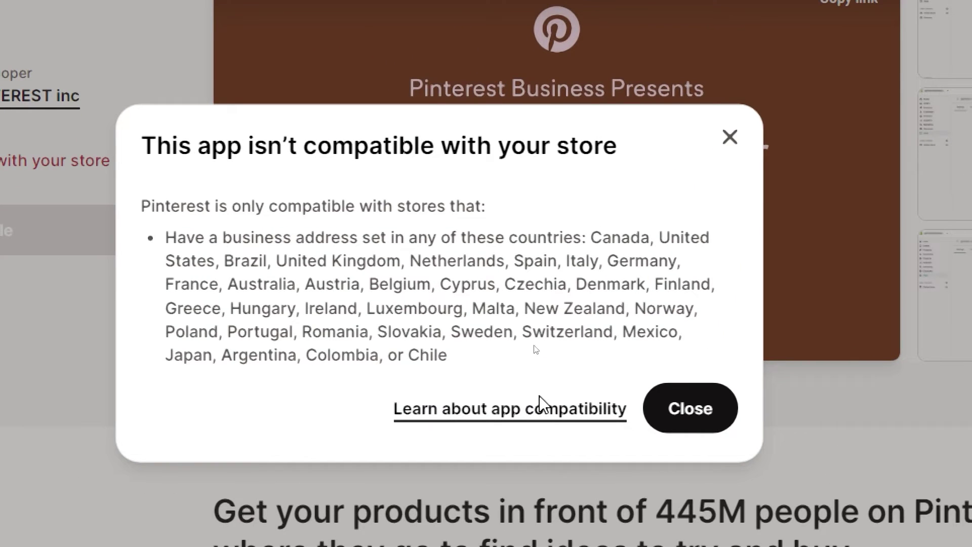
{"action": "left_click_drag", "start_coordinate": [492, 326], "coordinate": [461, 322]}
{"action": "left_click_drag", "start_coordinate": [389, 345], "coordinate": [168, 241]}
{"action": "left_click", "coordinate": [169, 247]}
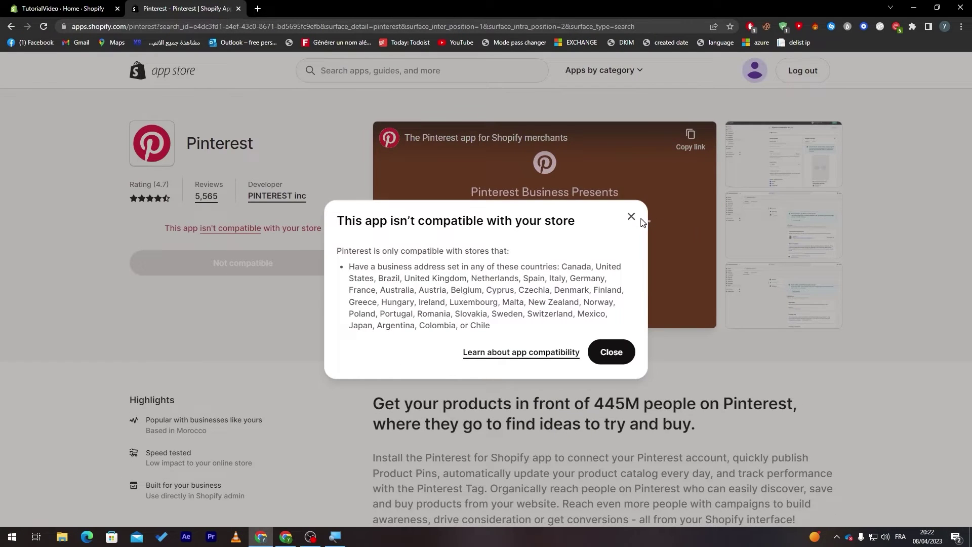
{"action": "left_click", "coordinate": [632, 217]}
{"action": "left_click", "coordinate": [788, 70]}
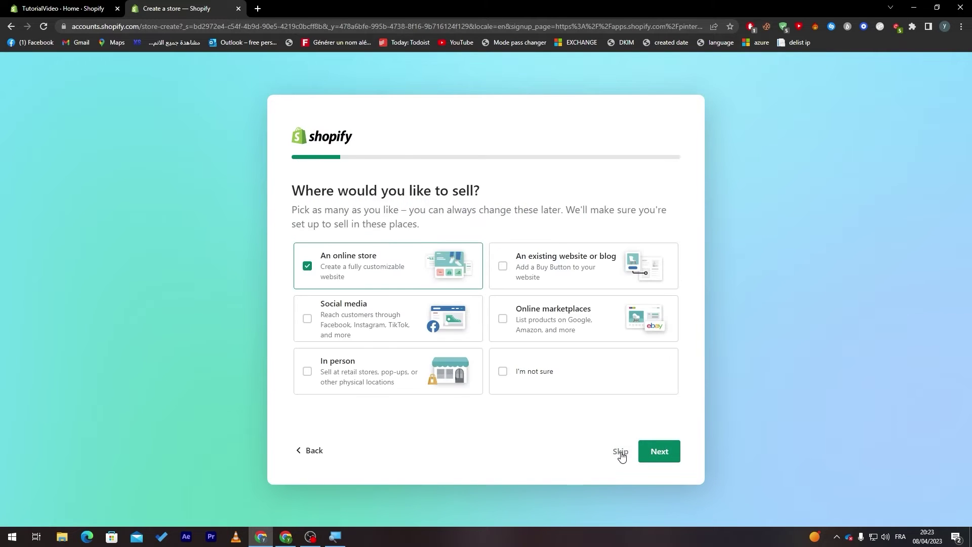
Step: Skip the selling questions and name the new store 'VIdeotutorial'
{"action": "left_click", "coordinate": [621, 452]}
{"action": "left_click", "coordinate": [620, 451]}
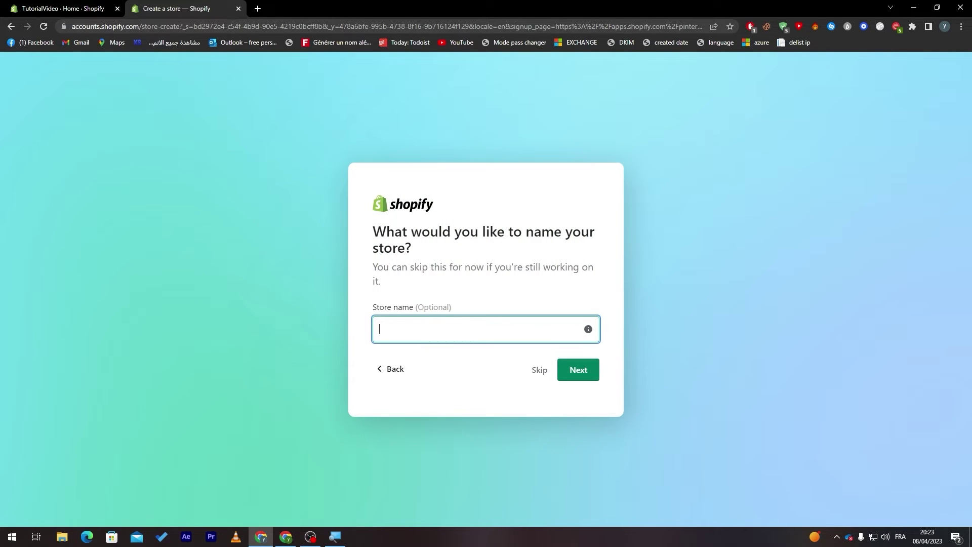
{"action": "type", "text": "VId"}
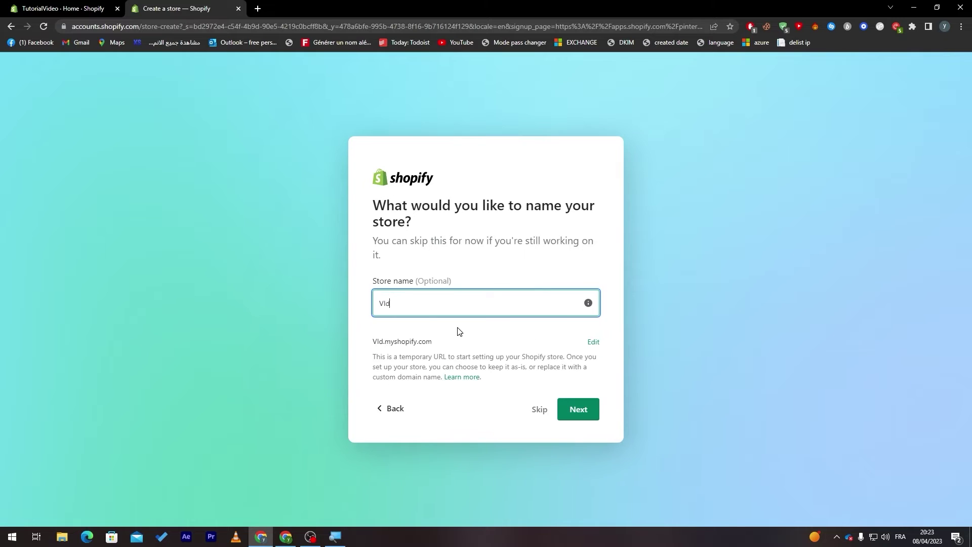
{"action": "type", "text": "eotutorial"}
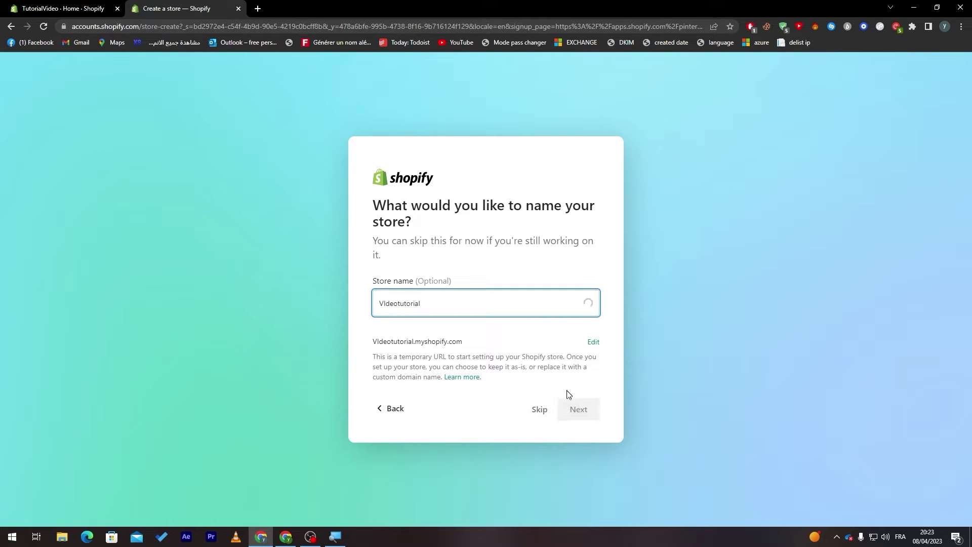
{"action": "left_click", "coordinate": [582, 411]}
Step: Set the business location to United States and continue to Shopify ID sign-up
{"action": "left_click", "coordinate": [476, 332]}
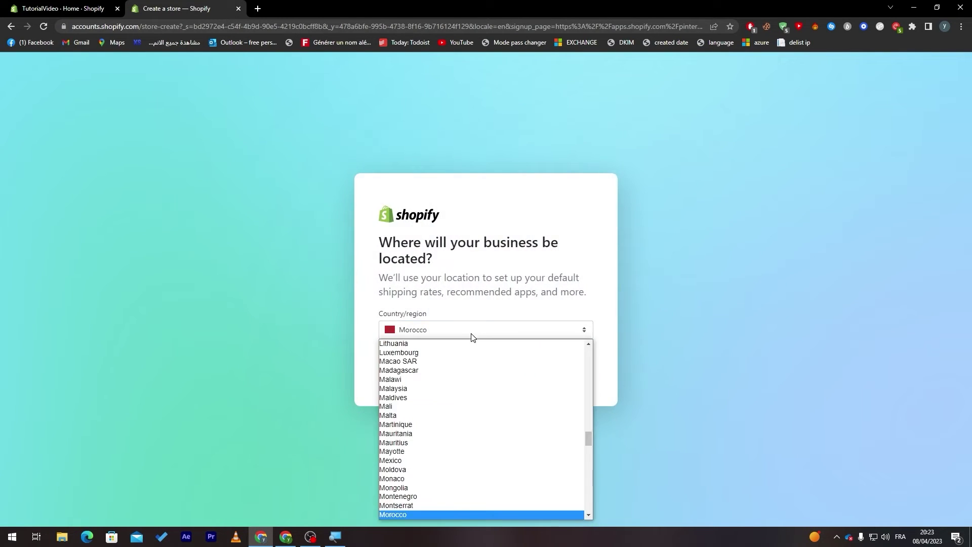
{"action": "key", "text": "u"}
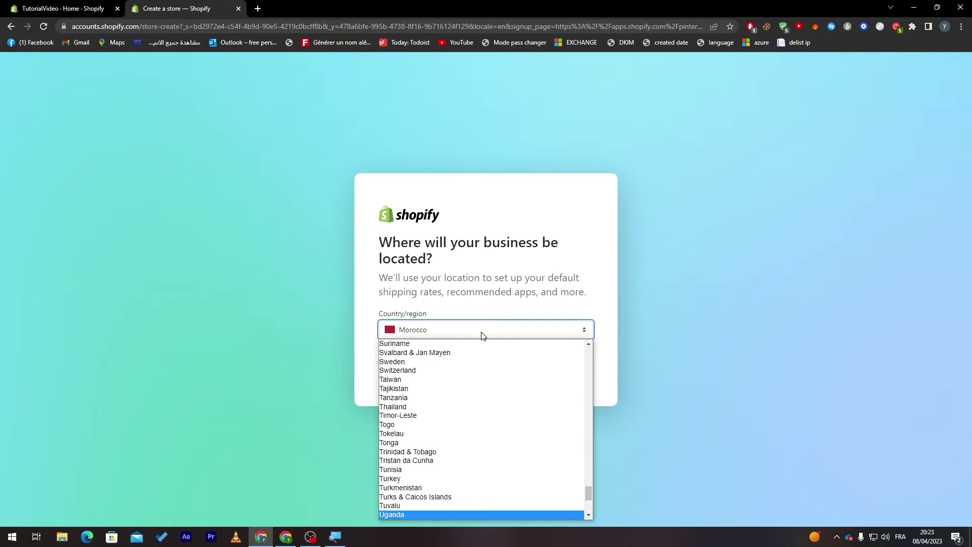
{"action": "key", "text": "Down"}
{"action": "key", "text": "Down"}
{"action": "key", "text": "Down"}
{"action": "key", "text": "Down"}
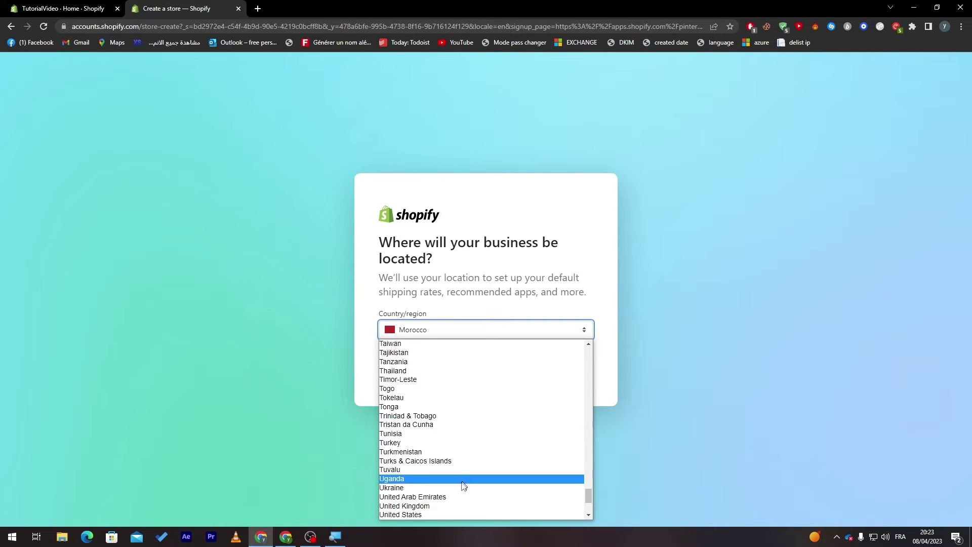
{"action": "key", "text": "Escape"}
{"action": "left_click", "coordinate": [572, 372]}
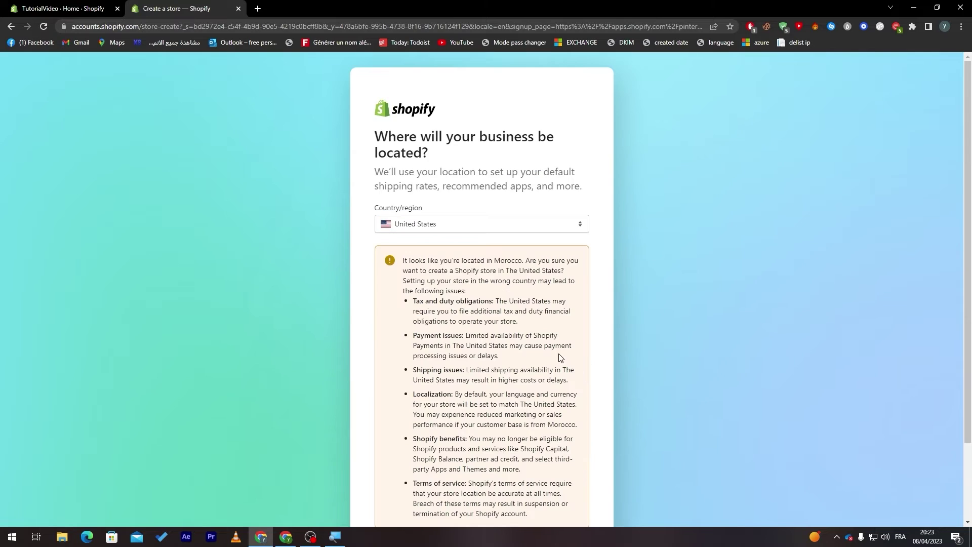
{"action": "scroll", "coordinate": [572, 227], "scroll_direction": "down", "scroll_amount": 2}
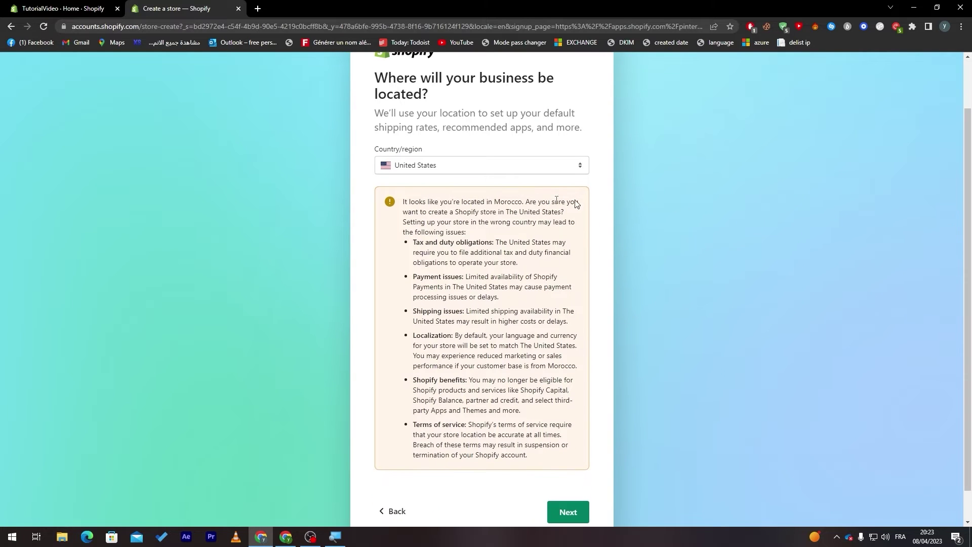
{"action": "double_click", "coordinate": [514, 202]}
{"action": "triple_click", "coordinate": [515, 201]}
{"action": "left_click", "coordinate": [568, 511]}
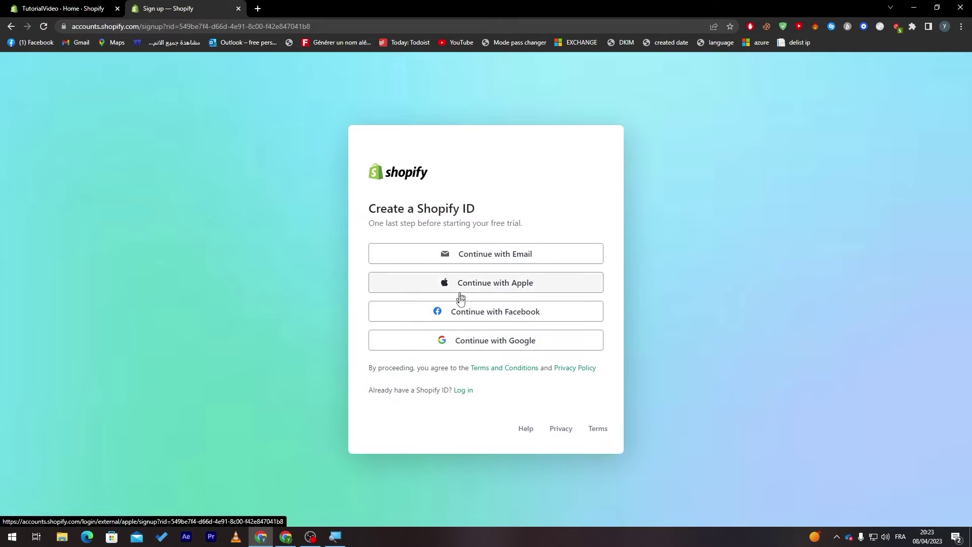
Step: Sign up with Google and pick the account to build the Videotutorial store
{"action": "left_click", "coordinate": [482, 350]}
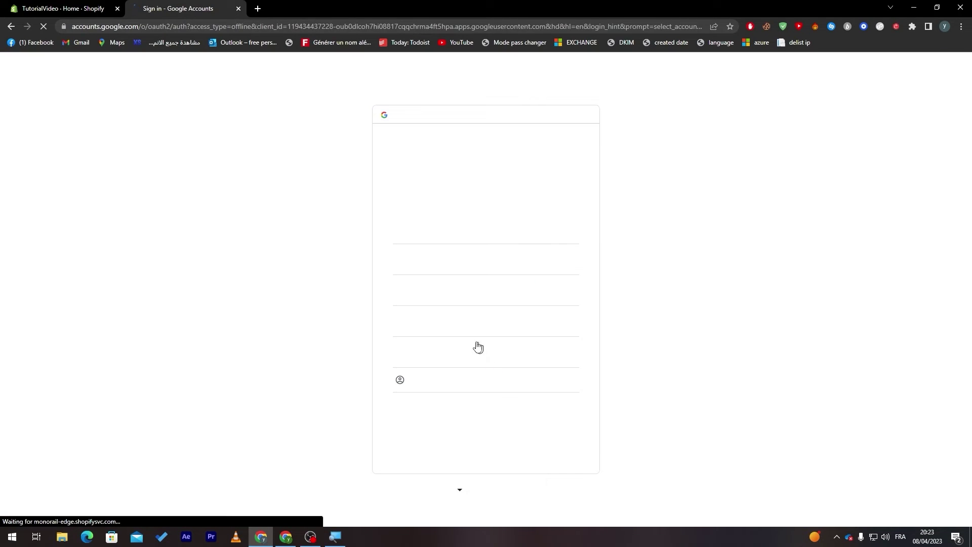
{"action": "left_click", "coordinate": [458, 237]}
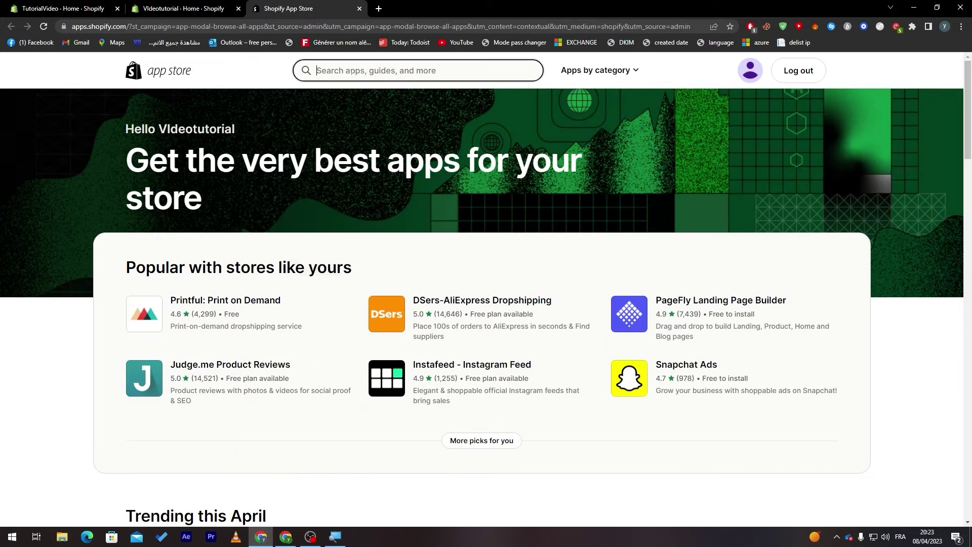
Step: Search the App Store for 'pint' and open the Pinterest app's page
{"action": "type", "text": "pint"}
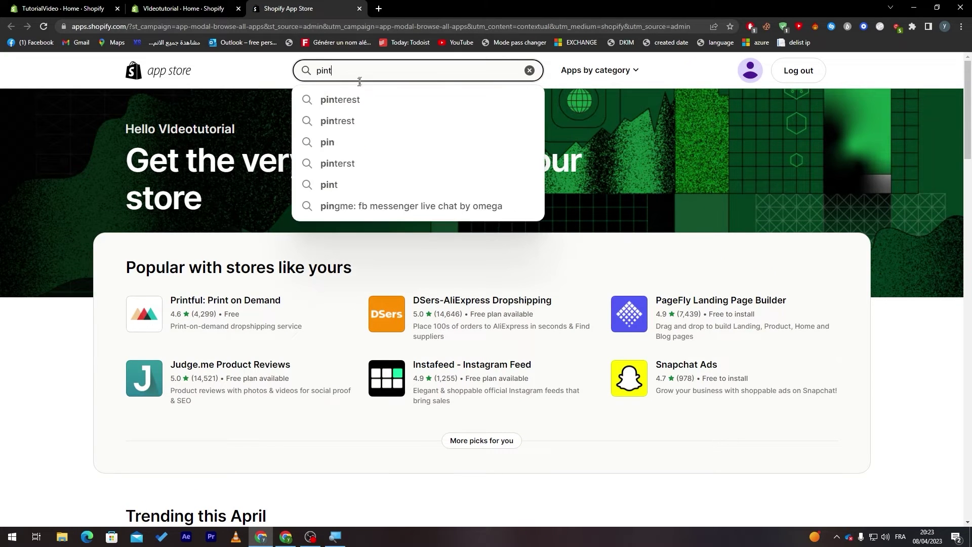
{"action": "left_click", "coordinate": [356, 95]}
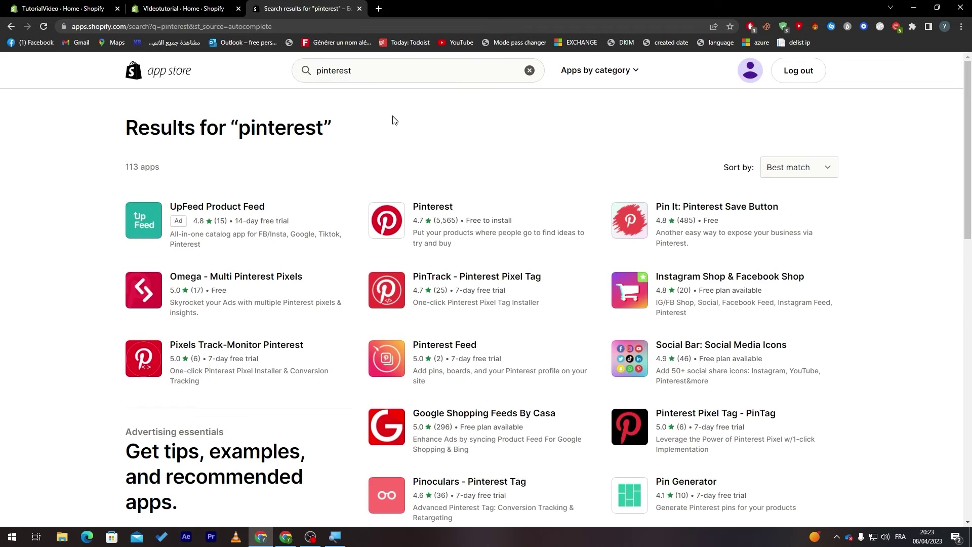
{"action": "left_click", "coordinate": [440, 212]}
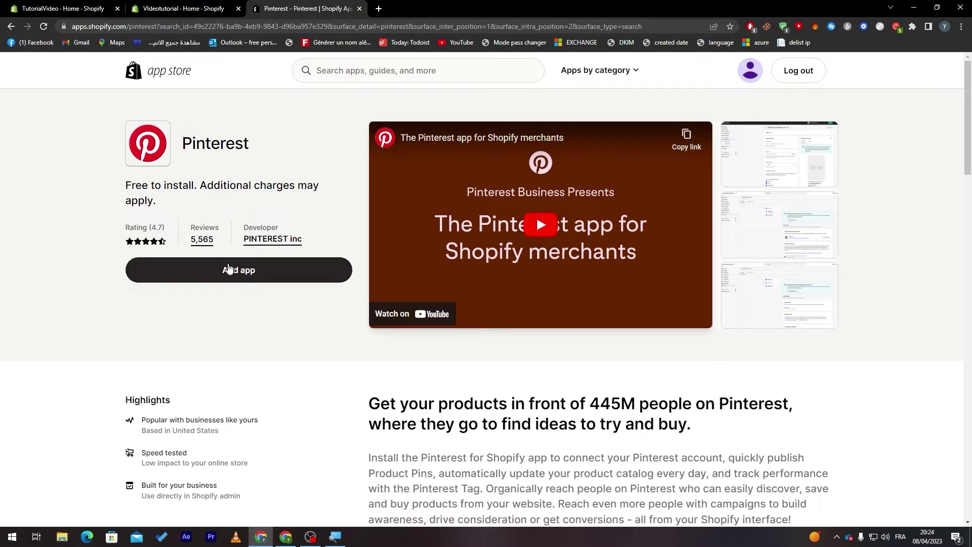
Step: Add the Pinterest app and approve it as a sales channel for Videotutorial
{"action": "left_click", "coordinate": [249, 270]}
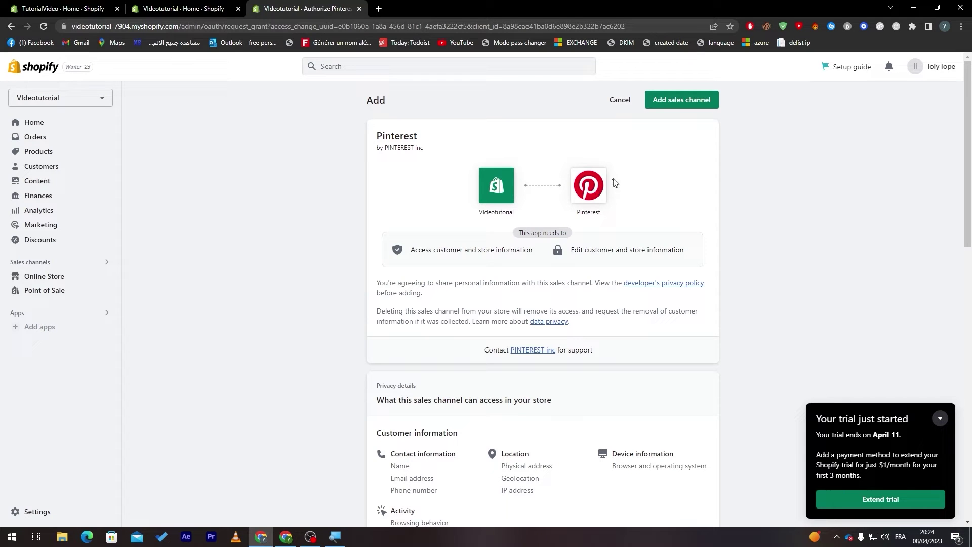
{"action": "left_click", "coordinate": [688, 104]}
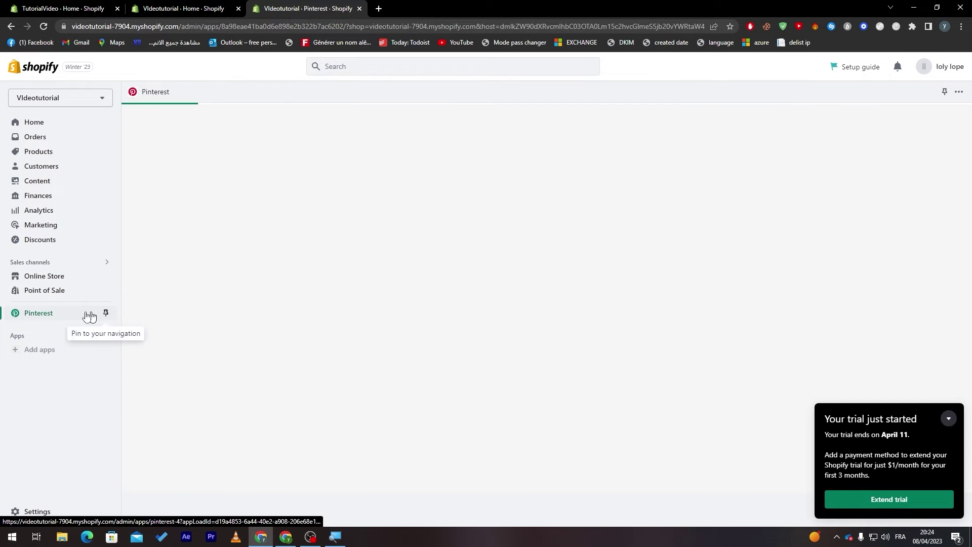
Step: Pin the Pinterest channel to the sidebar and review the channel page's description
{"action": "left_click", "coordinate": [106, 312]}
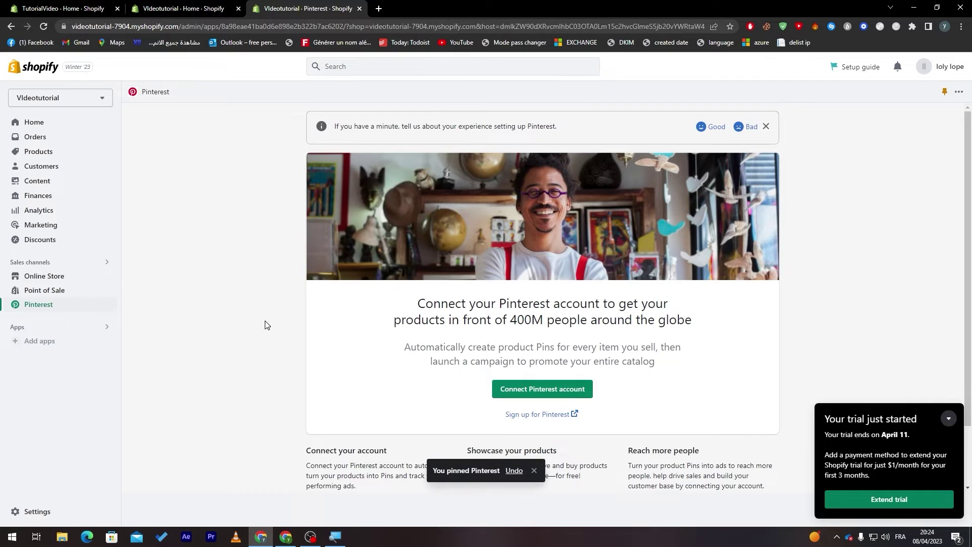
{"action": "triple_click", "coordinate": [472, 362]}
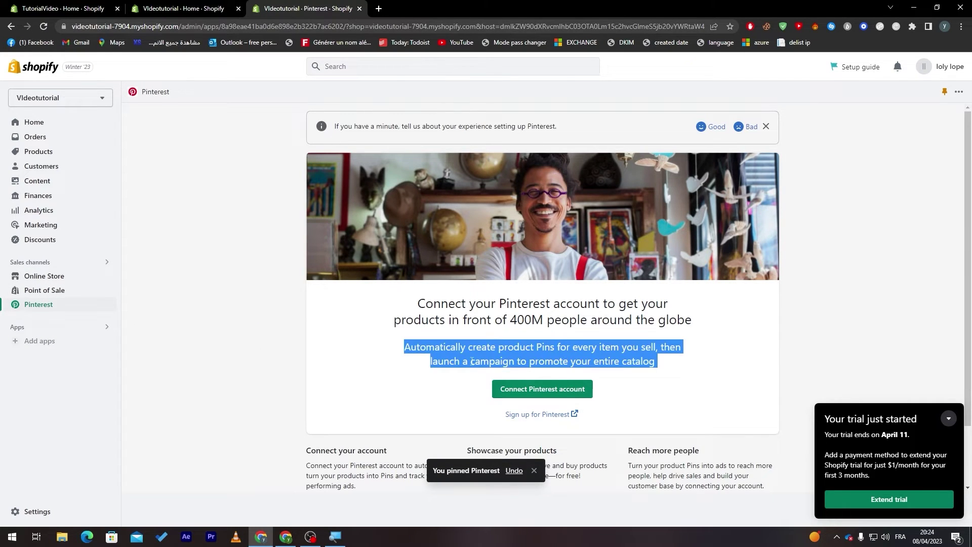
{"action": "left_click", "coordinate": [472, 362]}
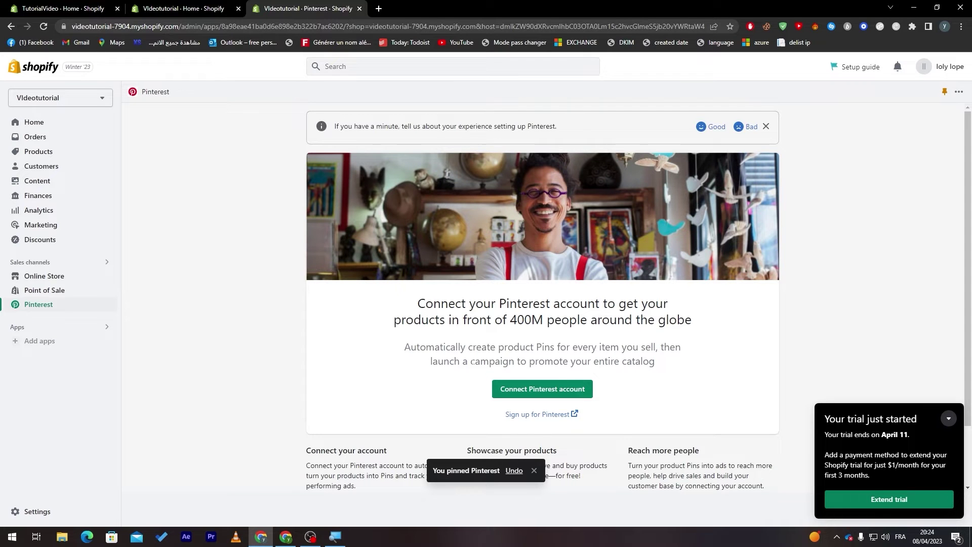
{"action": "scroll", "coordinate": [667, 341], "scroll_direction": "down", "scroll_amount": 1}
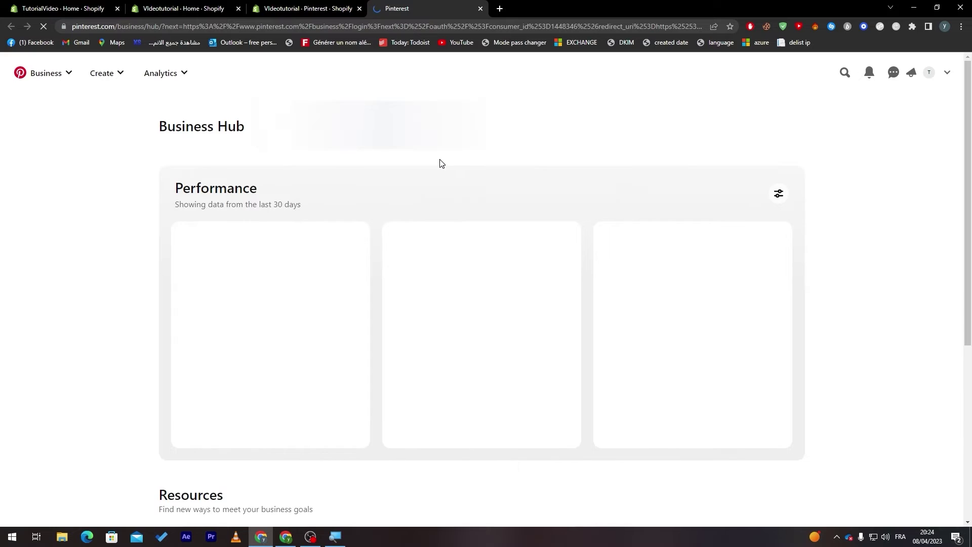
Step: Log out of the current Pinterest account, close its tab, and open the business sign-up page
{"action": "left_click", "coordinate": [949, 75]}
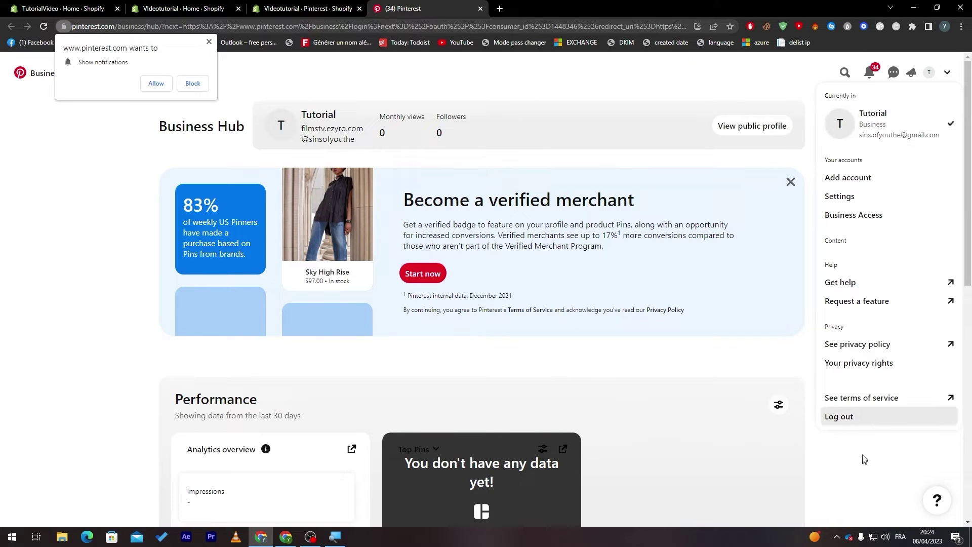
{"action": "left_click", "coordinate": [871, 419]}
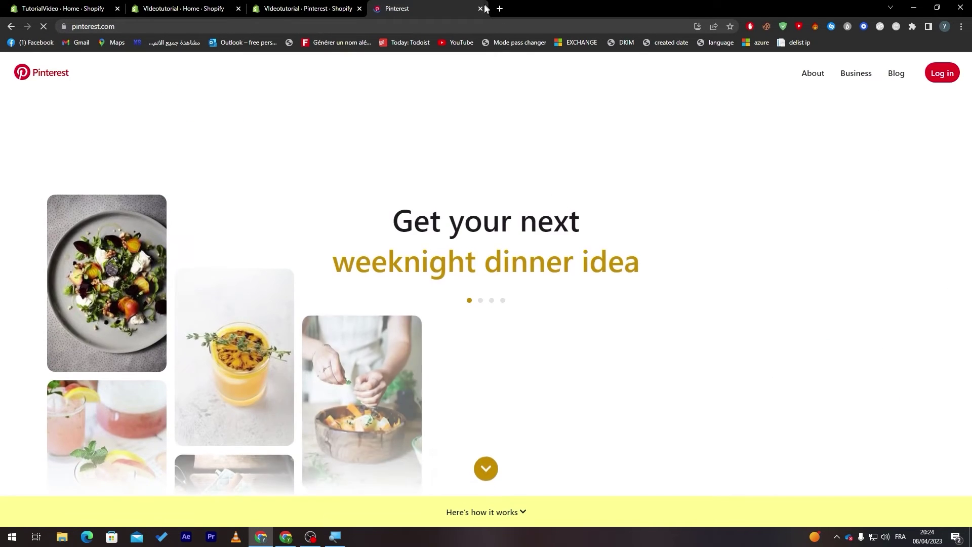
{"action": "left_click", "coordinate": [480, 8]}
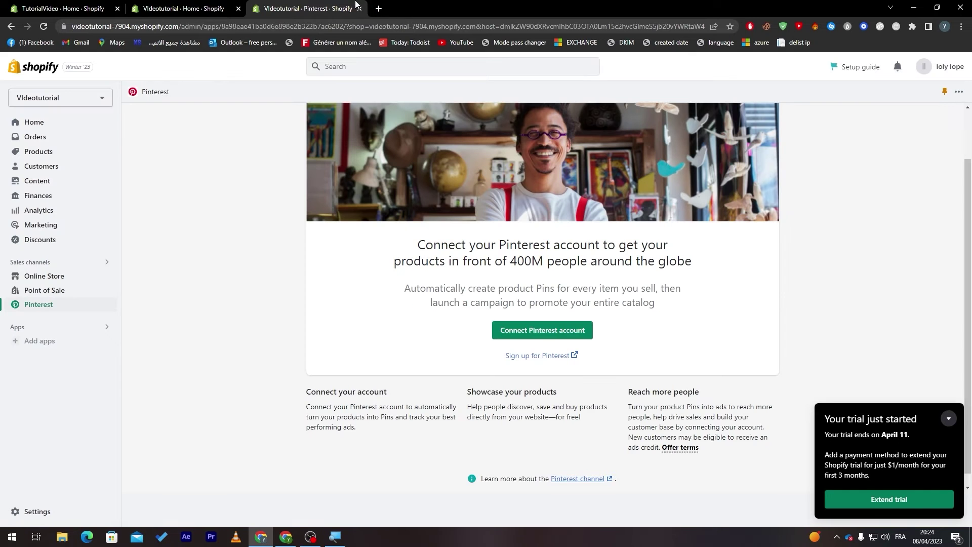
{"action": "left_click", "coordinate": [530, 356]}
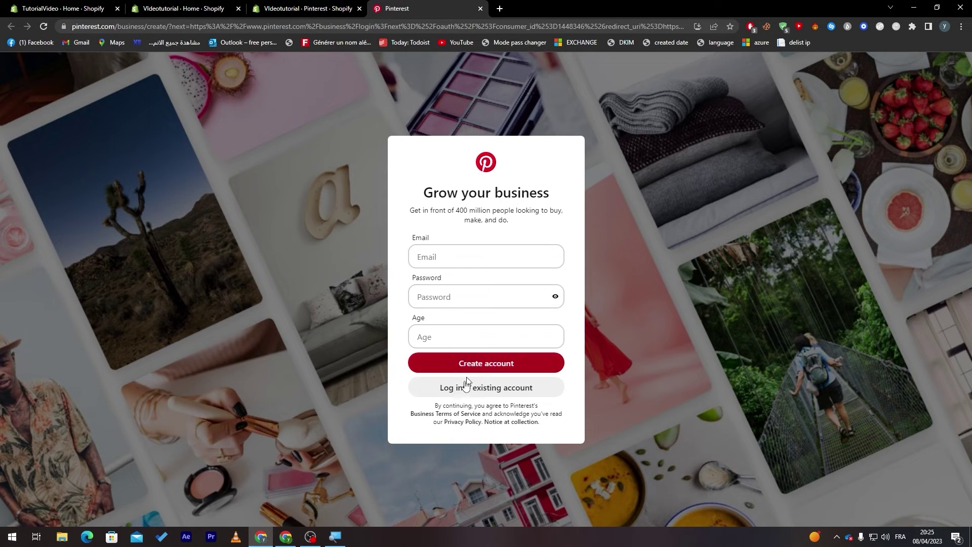
Step: Log into an existing Pinterest account with a Google account
{"action": "left_click", "coordinate": [468, 394]}
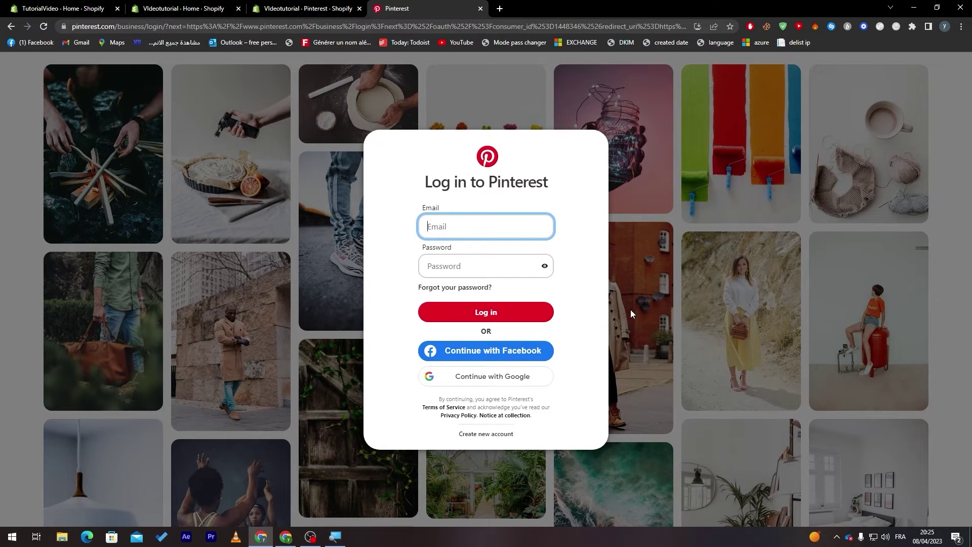
{"action": "left_click", "coordinate": [493, 386]}
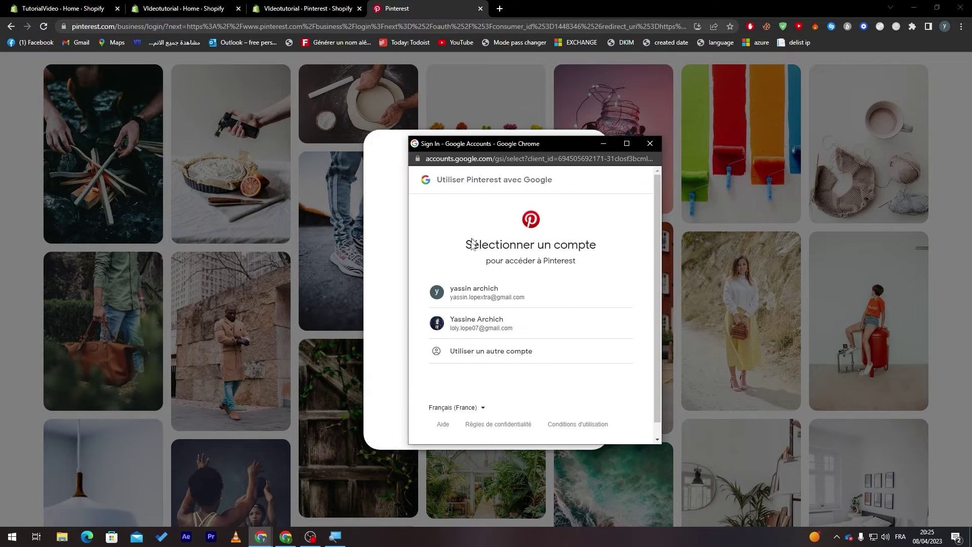
{"action": "left_click", "coordinate": [472, 293]}
{"action": "left_click", "coordinate": [595, 391]}
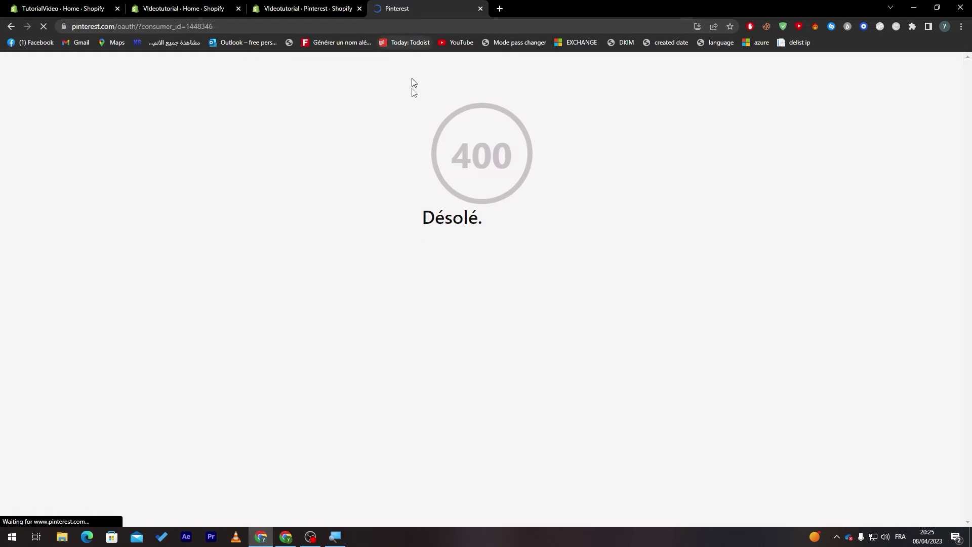
Step: Close the 400 error tab, connect the Pinterest account in Shopify, and grant access
{"action": "left_click", "coordinate": [329, 8]}
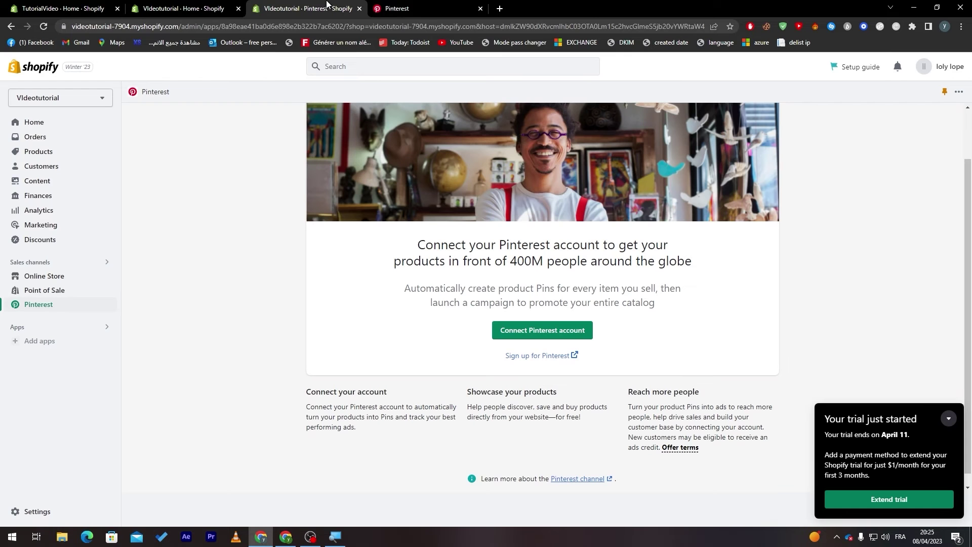
{"action": "left_click", "coordinate": [481, 9]}
{"action": "left_click", "coordinate": [509, 331]}
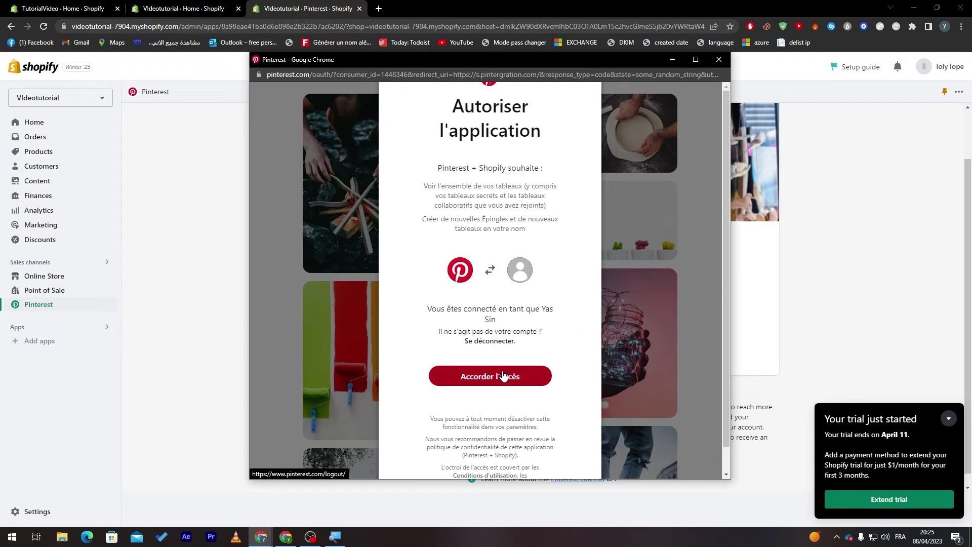
{"action": "left_click", "coordinate": [503, 375]}
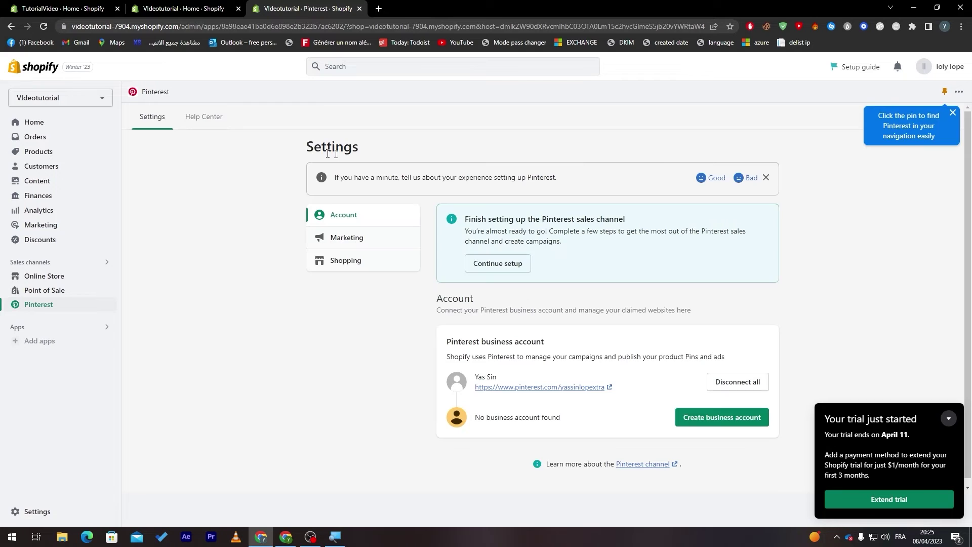
{"action": "left_click", "coordinate": [949, 419]}
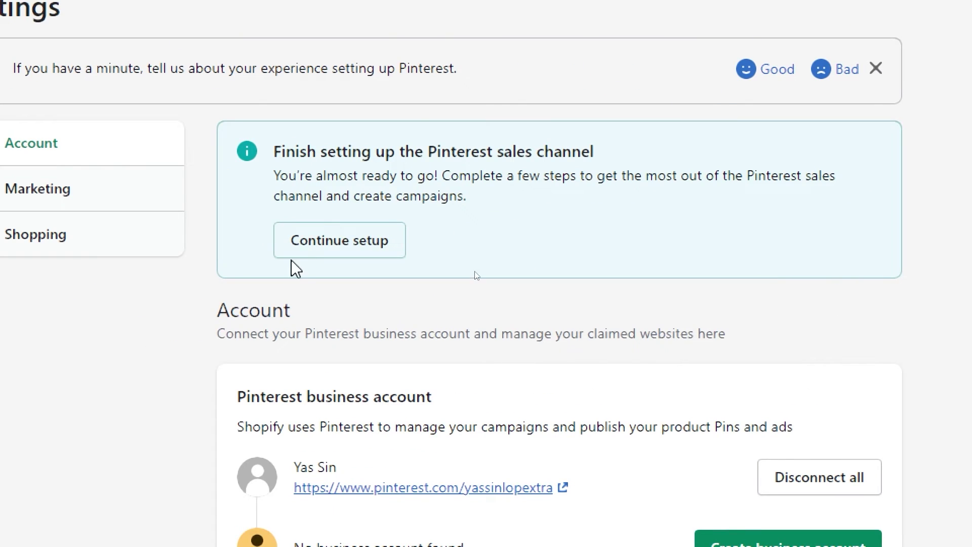
{"action": "left_click_drag", "start_coordinate": [307, 145], "coordinate": [514, 162]}
{"action": "left_click", "coordinate": [571, 152]}
{"action": "left_click_drag", "start_coordinate": [449, 152], "coordinate": [577, 152]}
{"action": "left_click", "coordinate": [394, 215]}
{"action": "scroll", "coordinate": [608, 456], "scroll_direction": "down", "scroll_amount": 3}
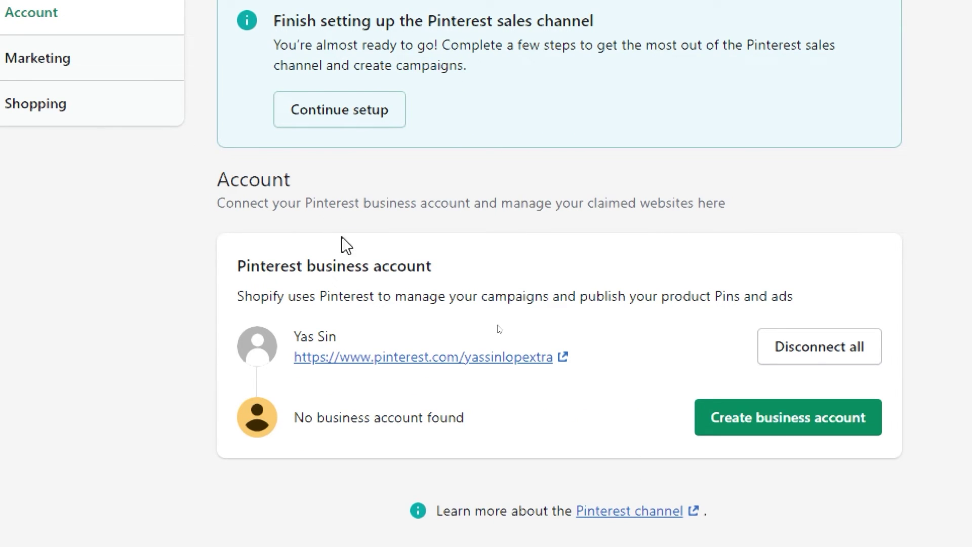
{"action": "double_click", "coordinate": [249, 179]}
{"action": "left_click_drag", "start_coordinate": [257, 273], "coordinate": [411, 317]}
{"action": "left_click", "coordinate": [410, 317]}
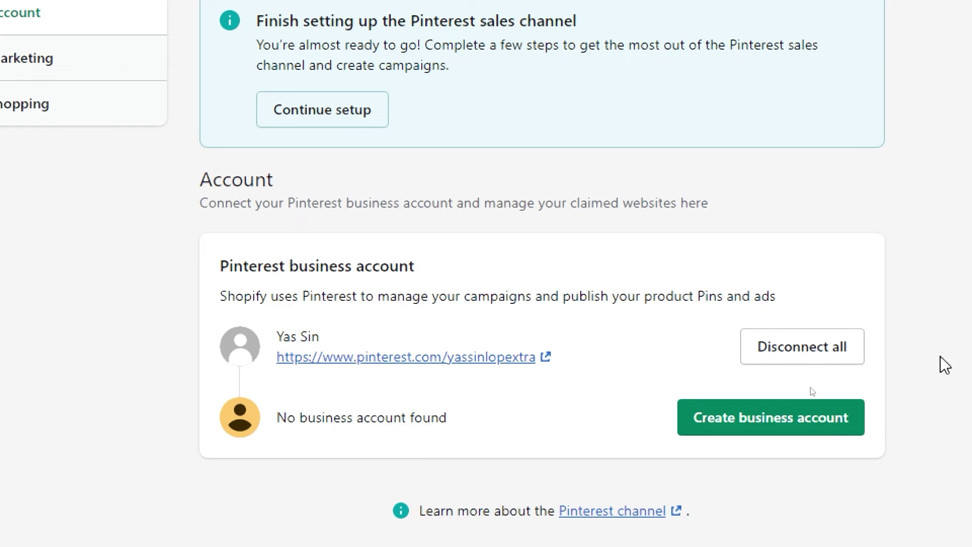
{"action": "left_click_drag", "start_coordinate": [337, 338], "coordinate": [301, 336]}
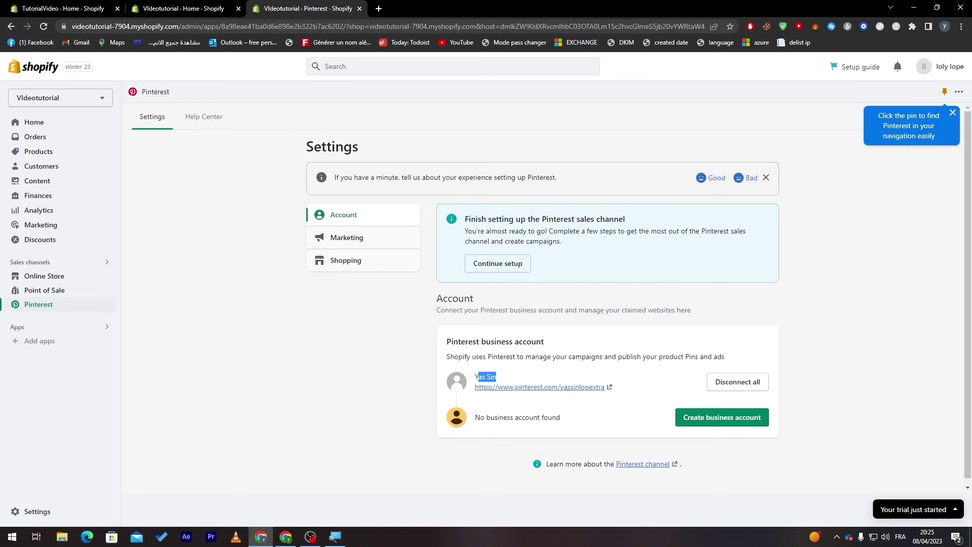
{"action": "left_click", "coordinate": [544, 329]}
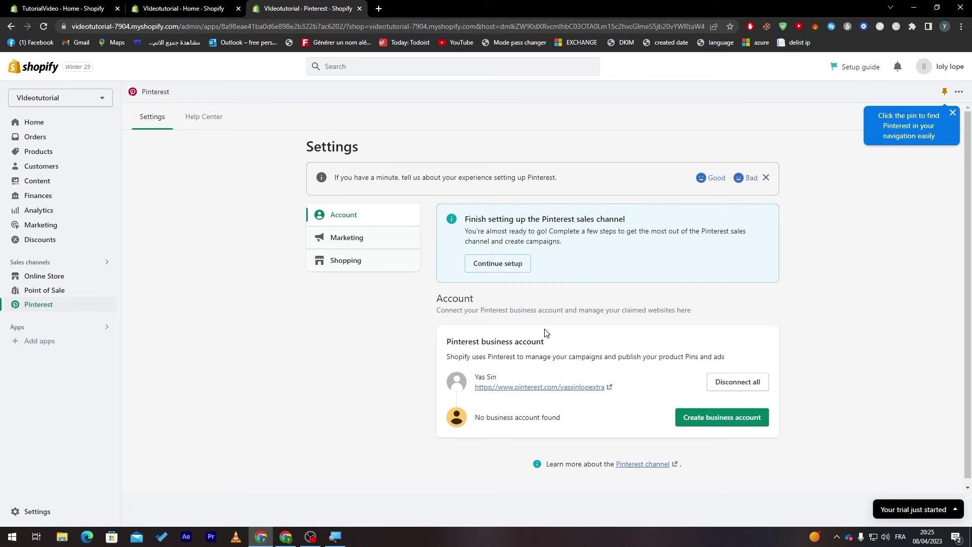
{"action": "left_click", "coordinate": [480, 269]}
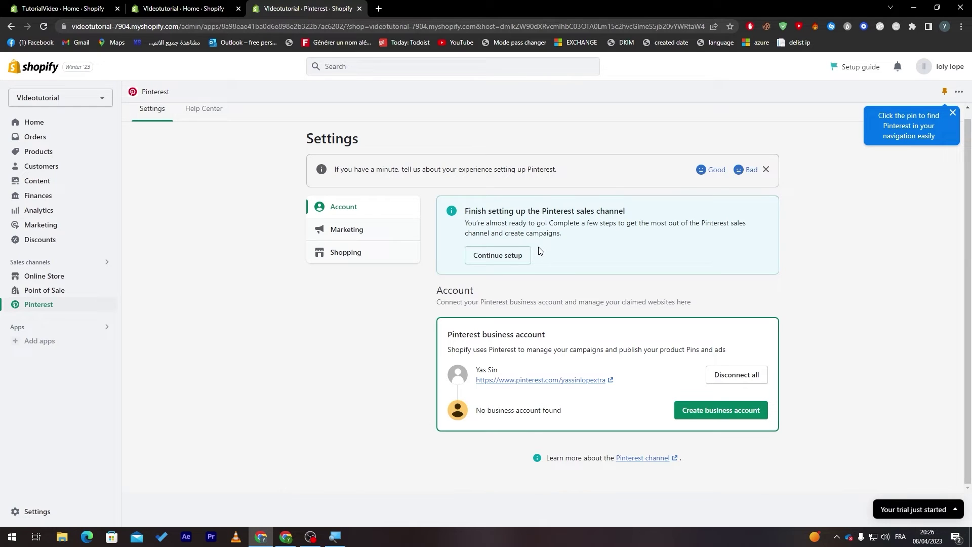
Step: Start a linked Pinterest business account, translating the popup to English and maximizing the window
{"action": "double_click", "coordinate": [501, 410]}
{"action": "left_click", "coordinate": [539, 441]}
{"action": "left_click", "coordinate": [698, 417]}
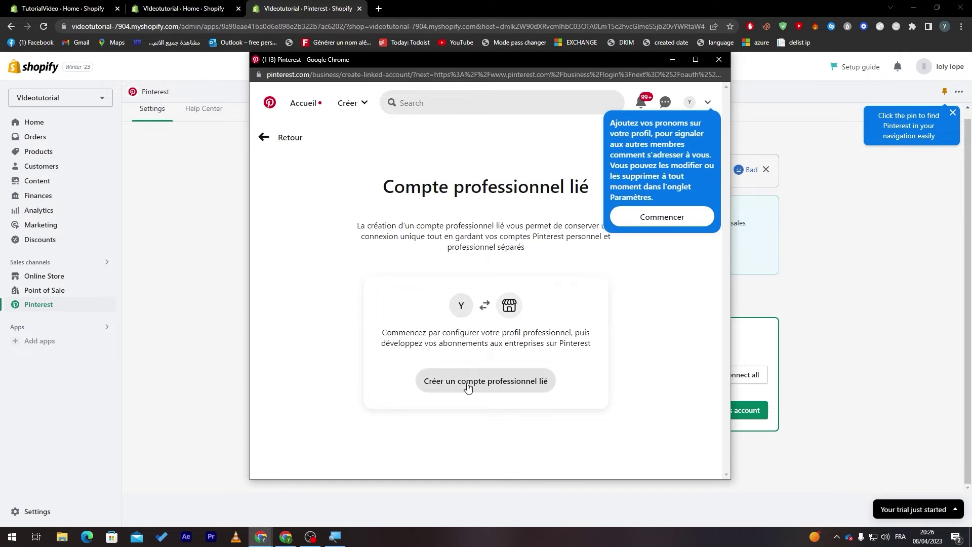
{"action": "right_click", "coordinate": [672, 315]}
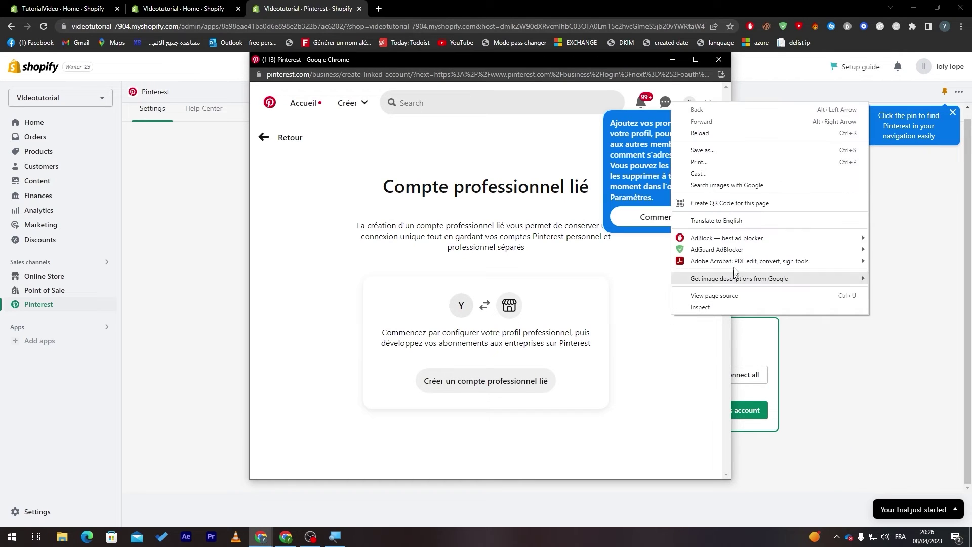
{"action": "left_click", "coordinate": [754, 223]}
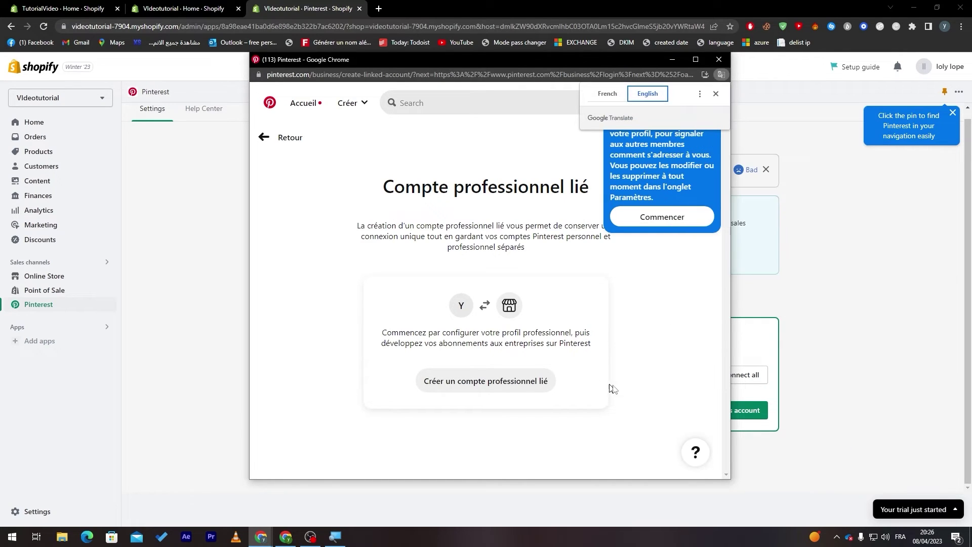
{"action": "left_click", "coordinate": [503, 380]}
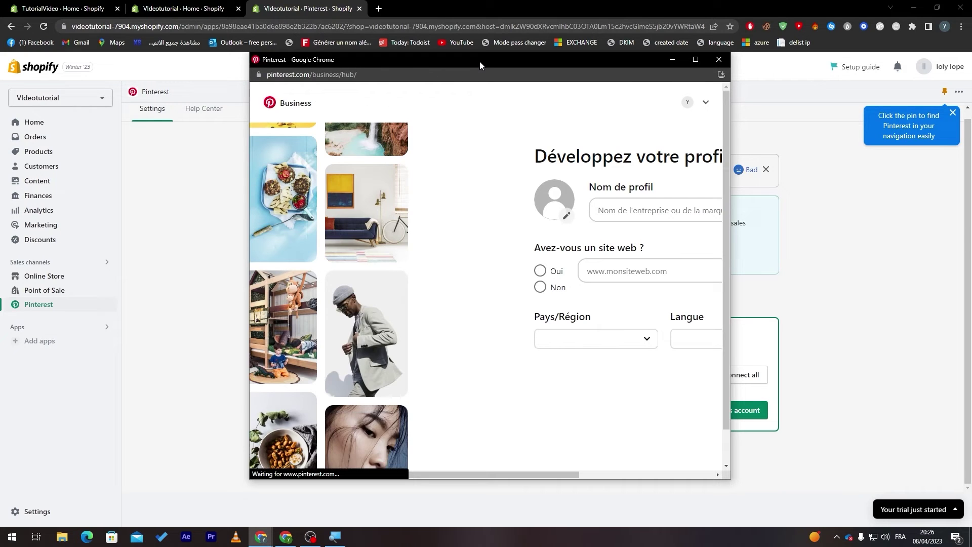
{"action": "double_click", "coordinate": [479, 62]}
Step: Fill the translated profile form: name 'Tutori', no website, États-Unis, English (US)
{"action": "right_click", "coordinate": [448, 85]}
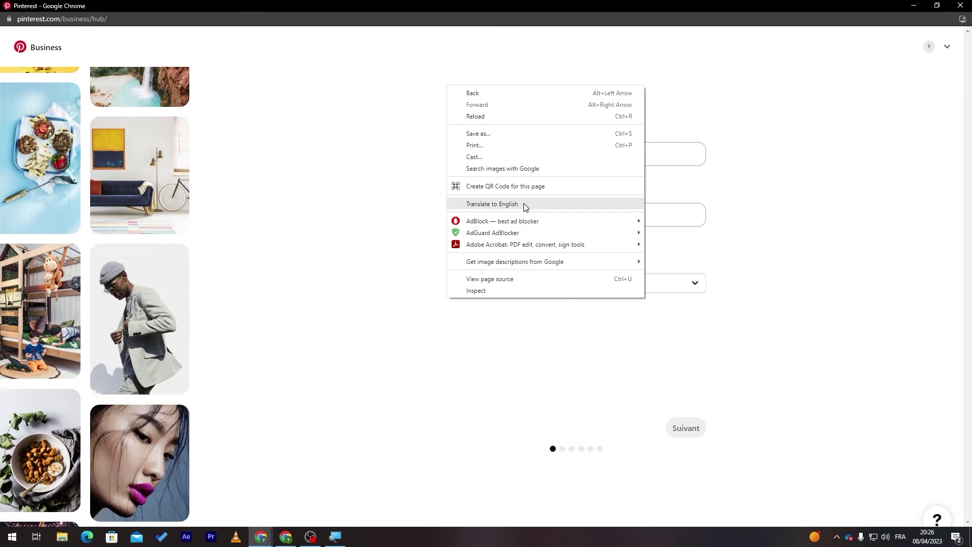
{"action": "left_click", "coordinate": [556, 206]}
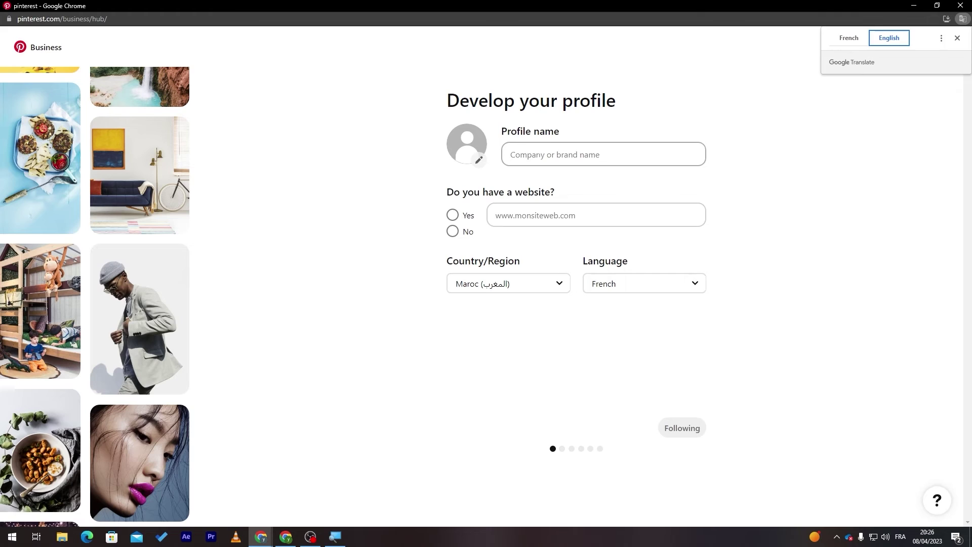
{"action": "left_click", "coordinate": [603, 154]}
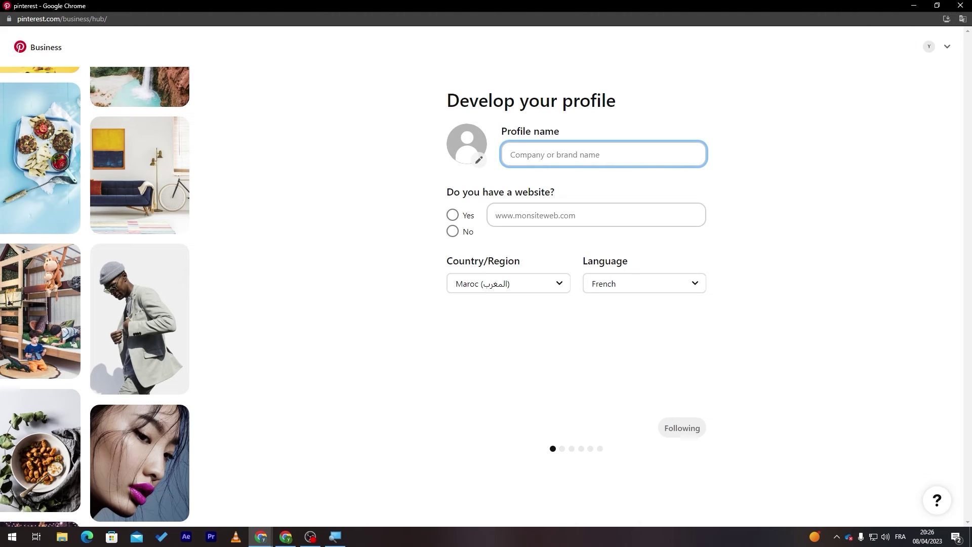
{"action": "type", "text": "Tutorial"}
{"action": "left_click", "coordinate": [453, 230]}
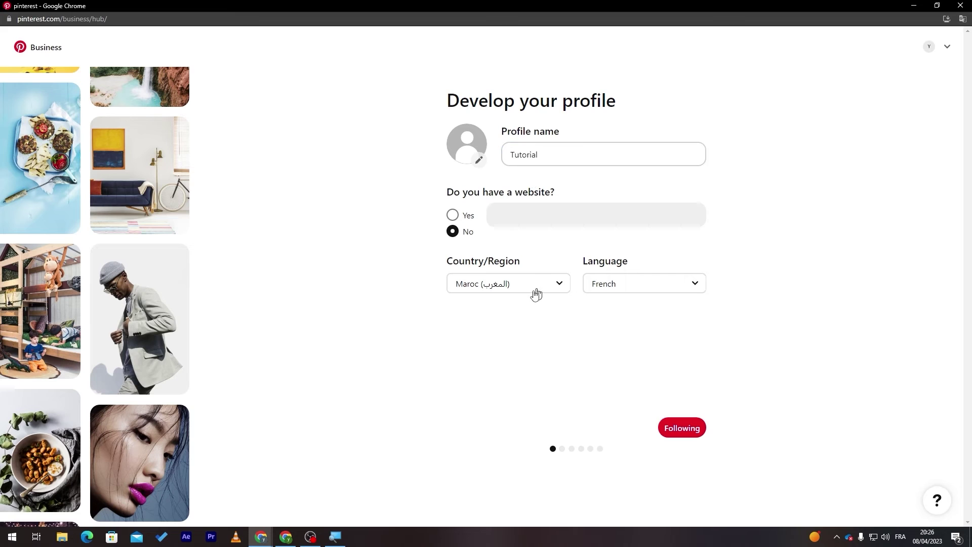
{"action": "left_click", "coordinate": [486, 286]}
{"action": "key", "text": "u"}
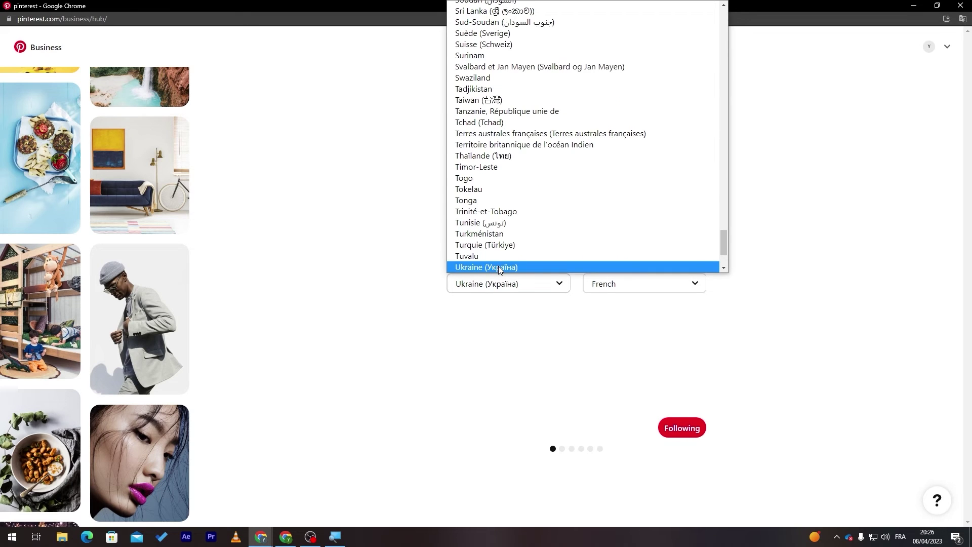
{"action": "scroll", "coordinate": [724, 269], "scroll_direction": "down", "scroll_amount": 2}
{"action": "scroll", "coordinate": [724, 269], "scroll_direction": "down", "scroll_amount": 1}
{"action": "key", "text": "u"}
{"action": "key", "text": "u"}
{"action": "key", "text": "u"}
{"action": "key", "text": "u"}
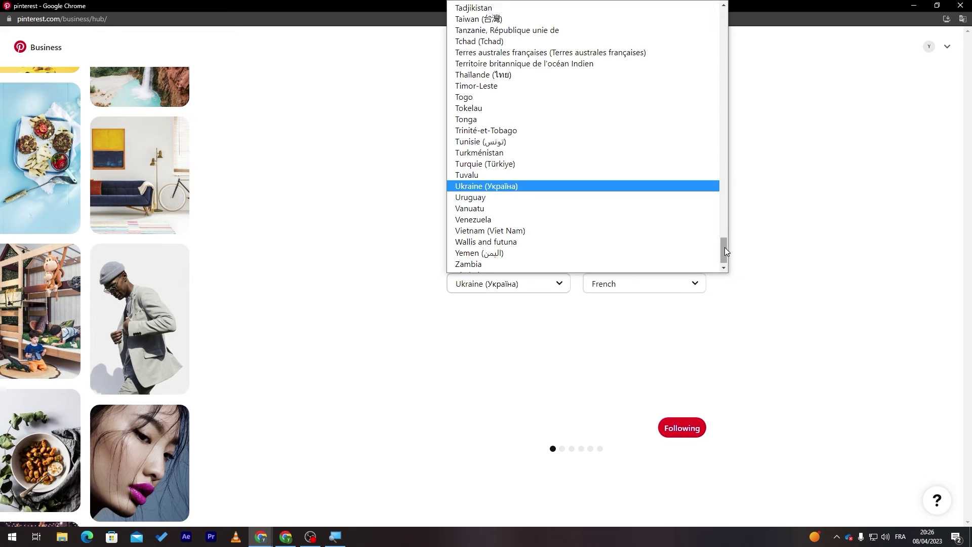
{"action": "left_click_drag", "start_coordinate": [724, 247], "coordinate": [729, 60]}
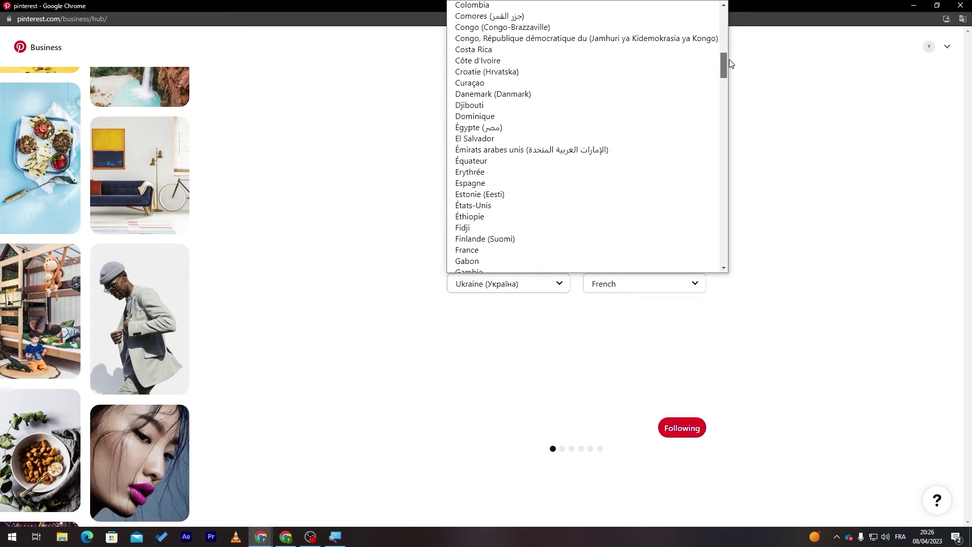
{"action": "left_click", "coordinate": [515, 205]}
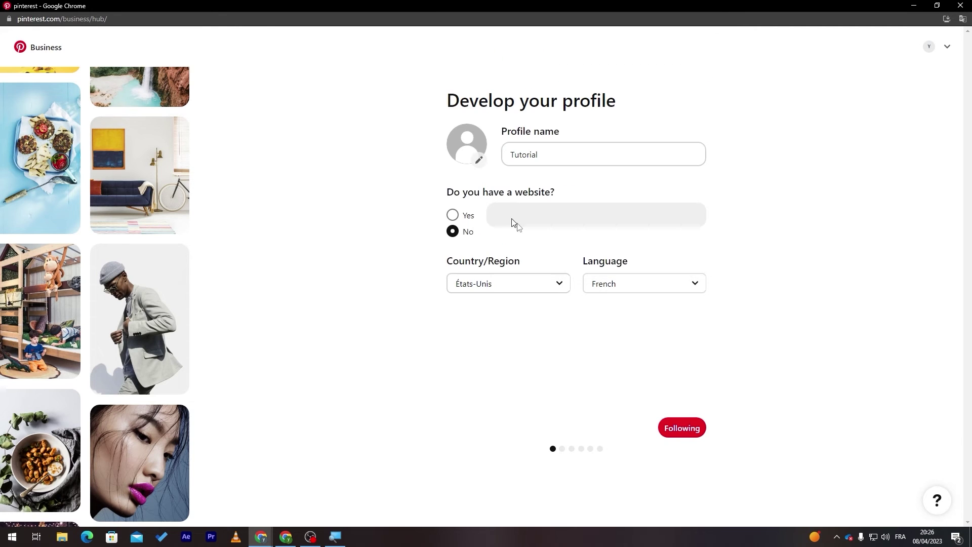
{"action": "left_click", "coordinate": [633, 286]}
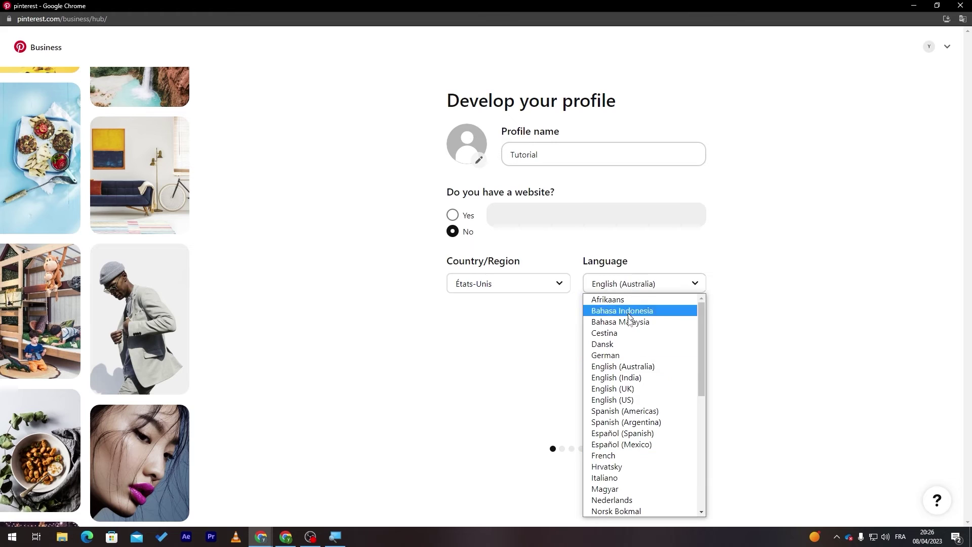
{"action": "left_click", "coordinate": [646, 399]}
{"action": "left_click", "coordinate": [687, 441]}
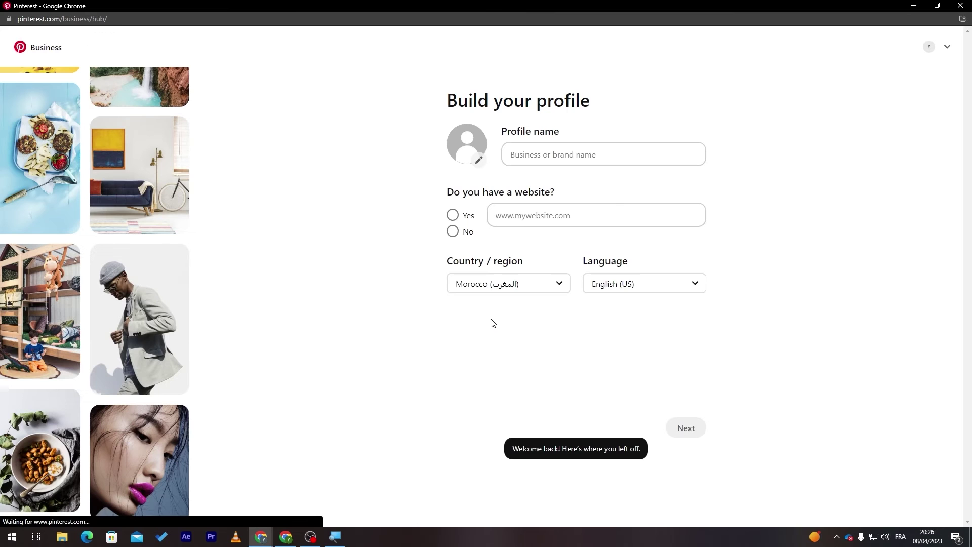
Step: Re-enter United States as country, a profile name and no website, then continue
{"action": "left_click", "coordinate": [556, 285]}
{"action": "type", "text": "united states"}
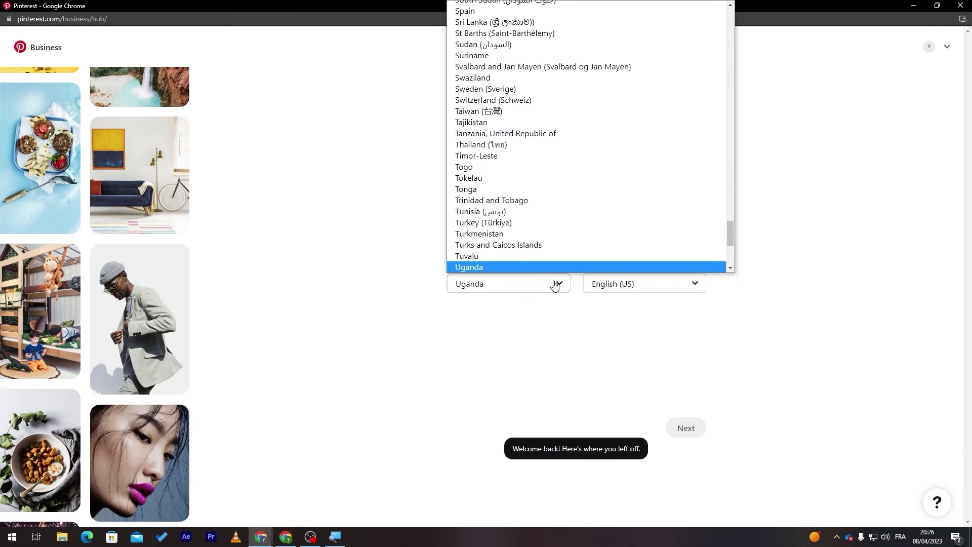
{"action": "key", "text": "Return"}
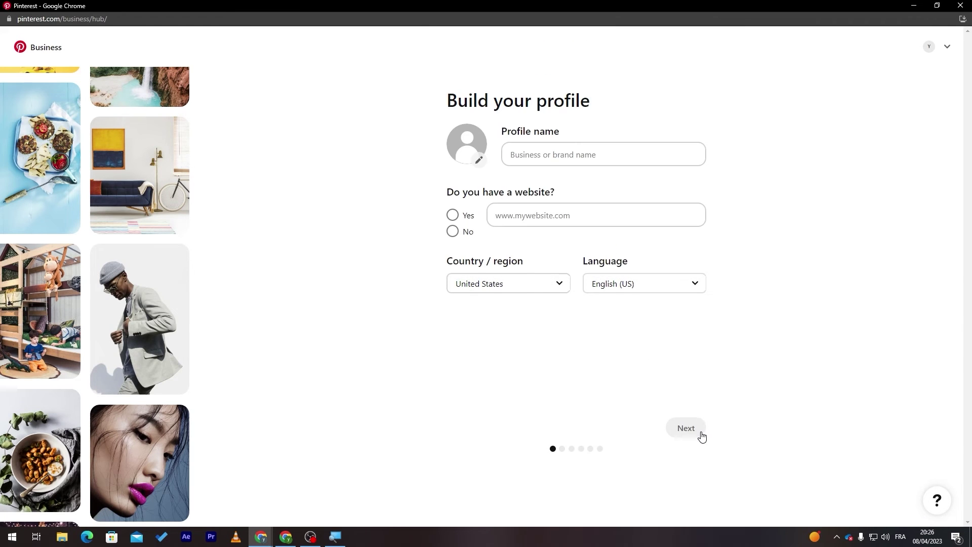
{"action": "left_click", "coordinate": [566, 155]}
{"action": "type", "text": "zaezaeaze"}
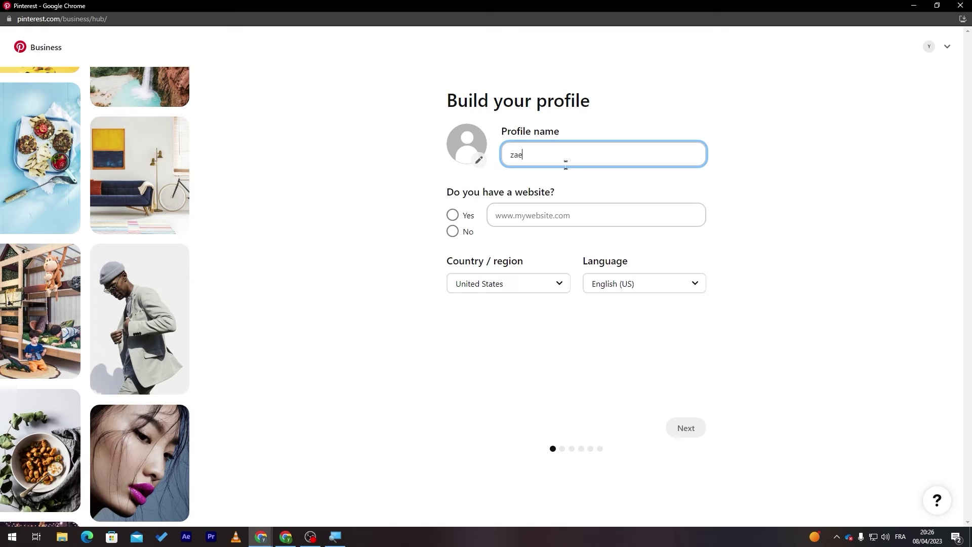
{"action": "left_click", "coordinate": [453, 232]}
{"action": "left_click", "coordinate": [691, 432]}
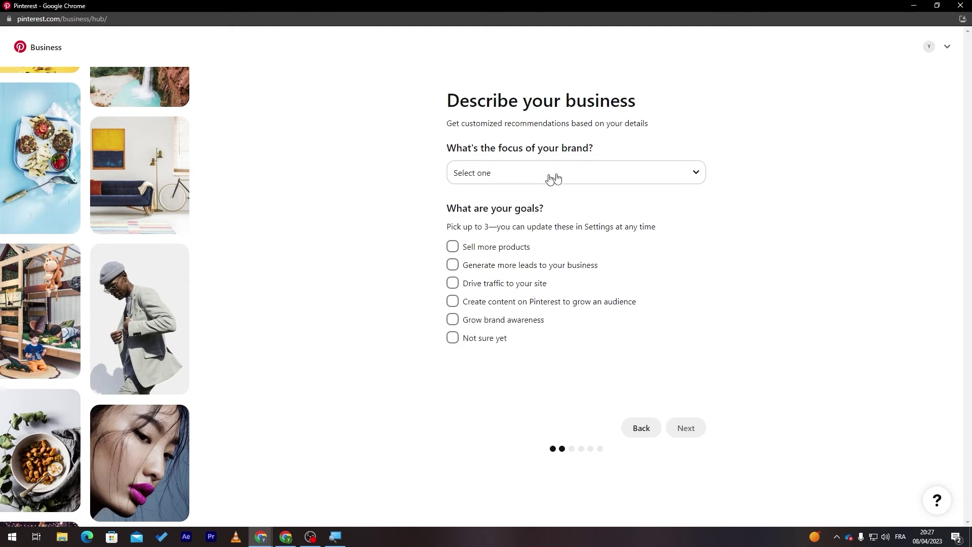
{"action": "left_click", "coordinate": [524, 178]}
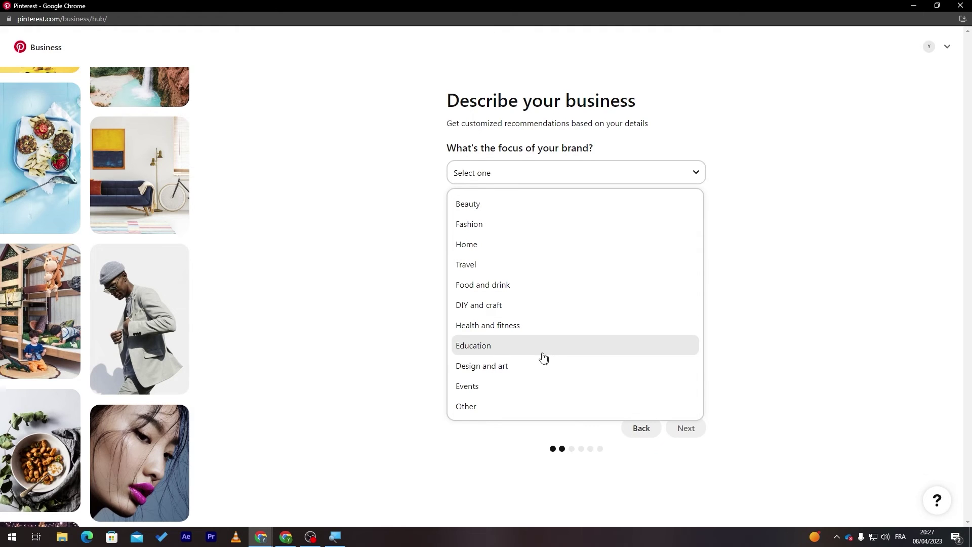
Step: Set brand focus to Other with 'technology' and the goal to Not sure yet
{"action": "left_click", "coordinate": [474, 406]}
{"action": "left_click", "coordinate": [656, 177]}
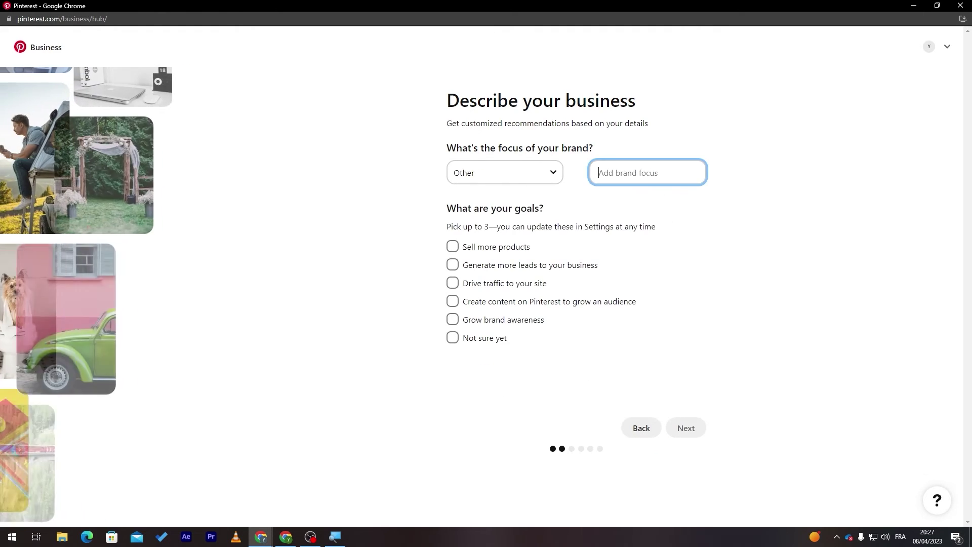
{"action": "type", "text": "techno"}
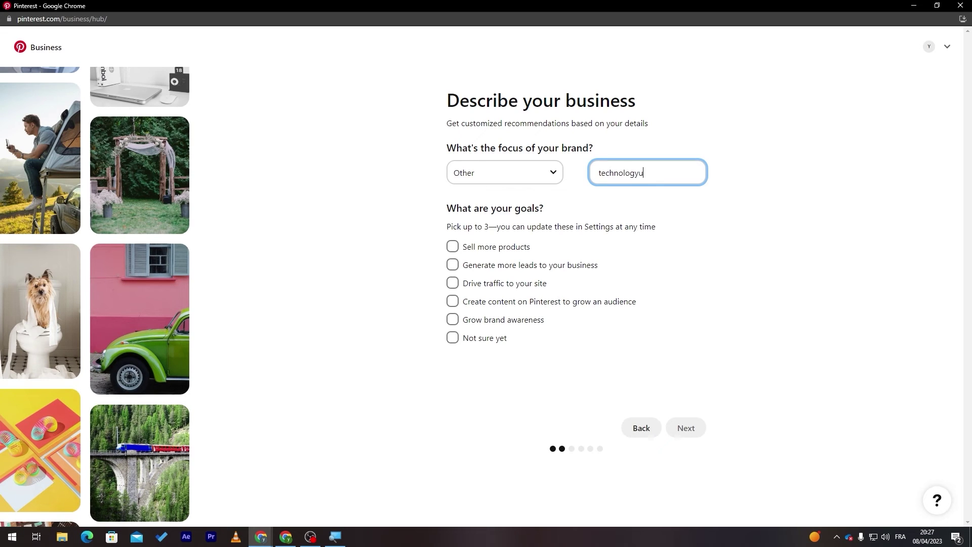
{"action": "type", "text": "logyu"}
{"action": "key", "text": "BackSpace"}
{"action": "left_click", "coordinate": [486, 247]}
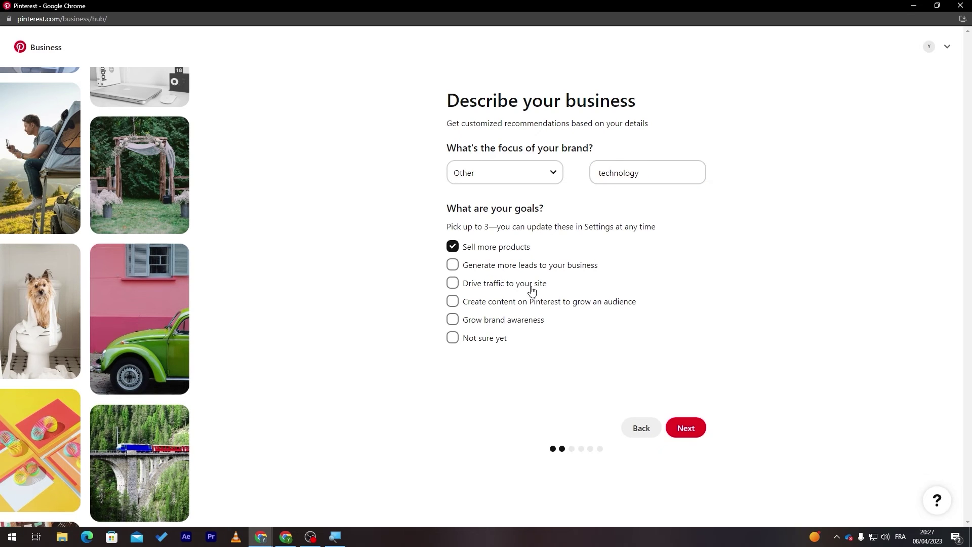
{"action": "left_click", "coordinate": [489, 340]}
{"action": "left_click", "coordinate": [690, 429]}
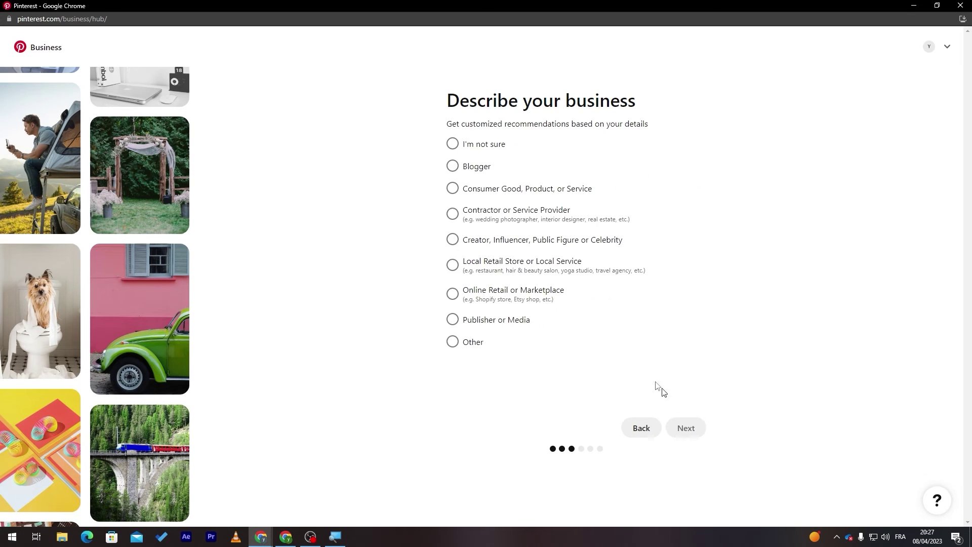
Step: Answer I'm not sure for business type and ads, then pick where to start
{"action": "left_click", "coordinate": [467, 148]}
{"action": "left_click", "coordinate": [687, 428]}
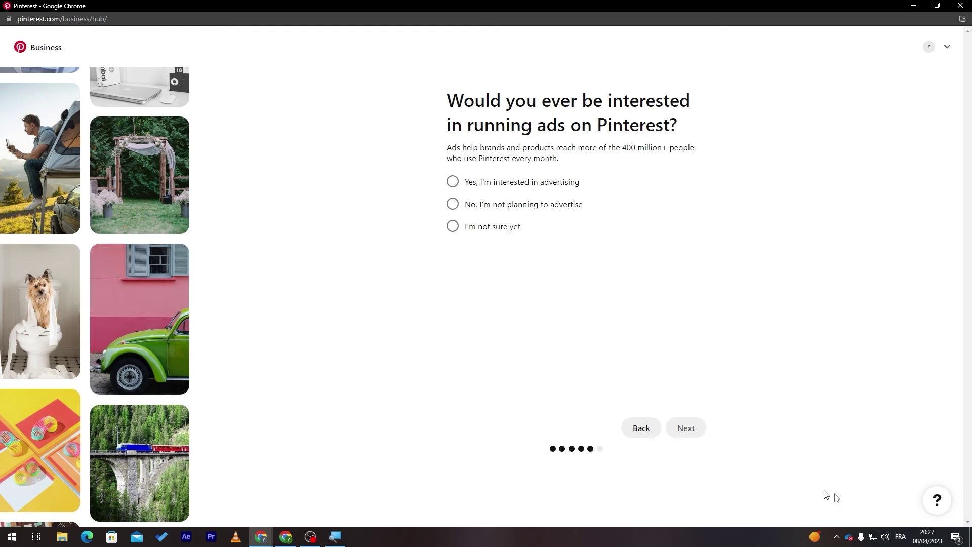
{"action": "left_click", "coordinate": [509, 236]}
{"action": "left_click", "coordinate": [703, 430]}
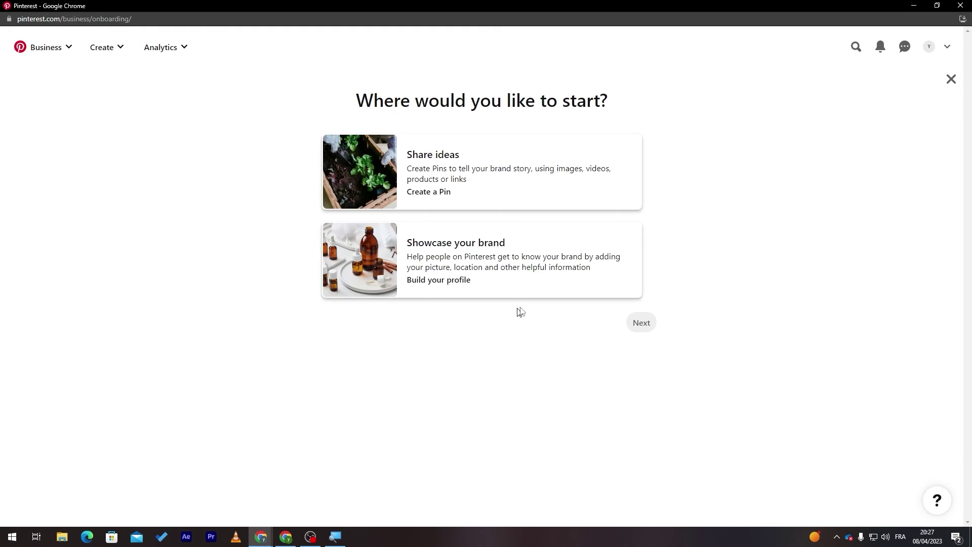
{"action": "left_click", "coordinate": [512, 243]}
Step: Choose to share ideas and reach the Pin builder, closing a stray Pinterest login window
{"action": "left_click", "coordinate": [582, 198]}
{"action": "left_click", "coordinate": [639, 324]}
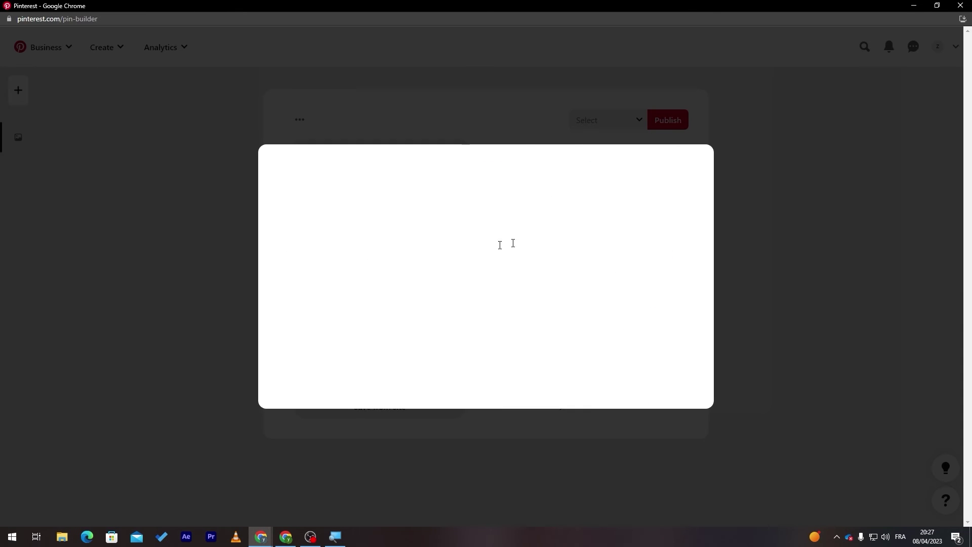
{"action": "left_click", "coordinate": [538, 107]}
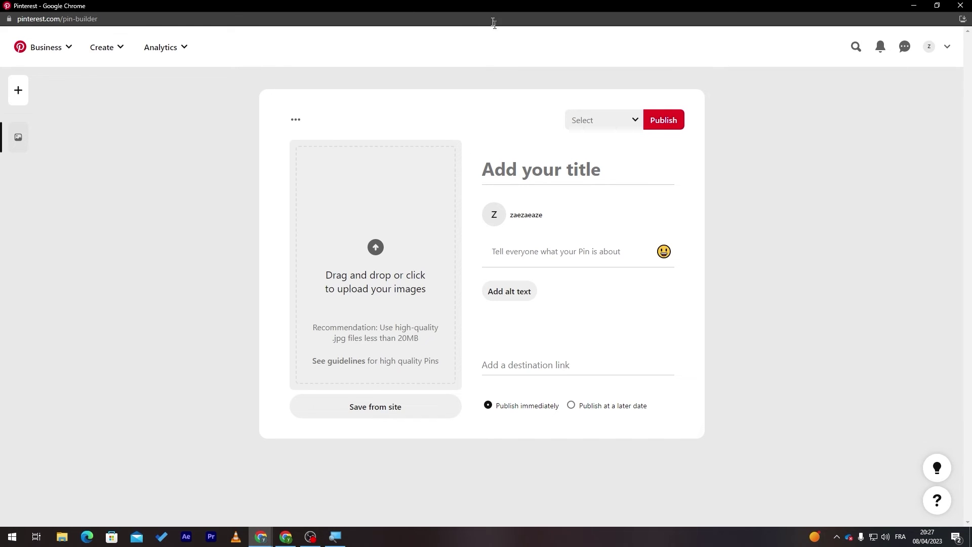
{"action": "double_click", "coordinate": [480, 10]}
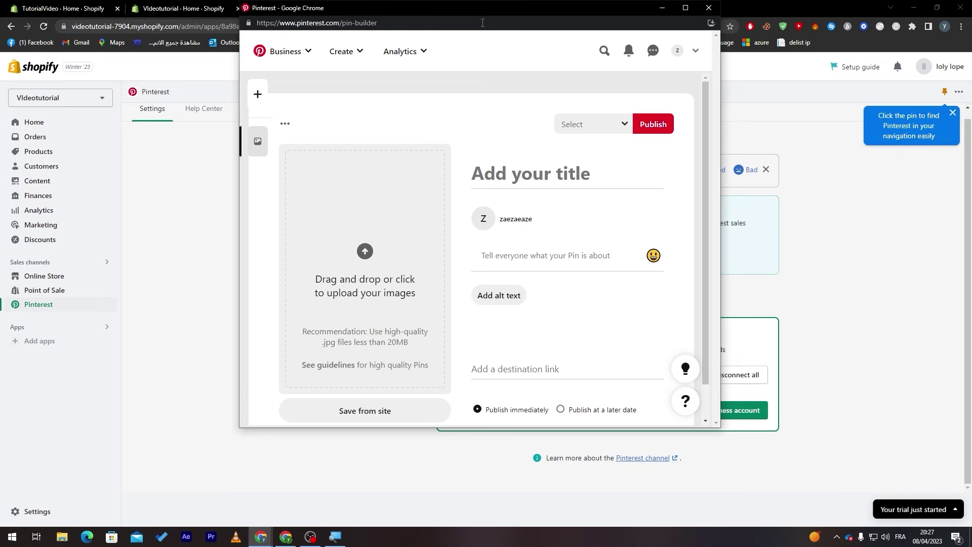
{"action": "left_click", "coordinate": [940, 315]}
{"action": "left_click", "coordinate": [723, 411]}
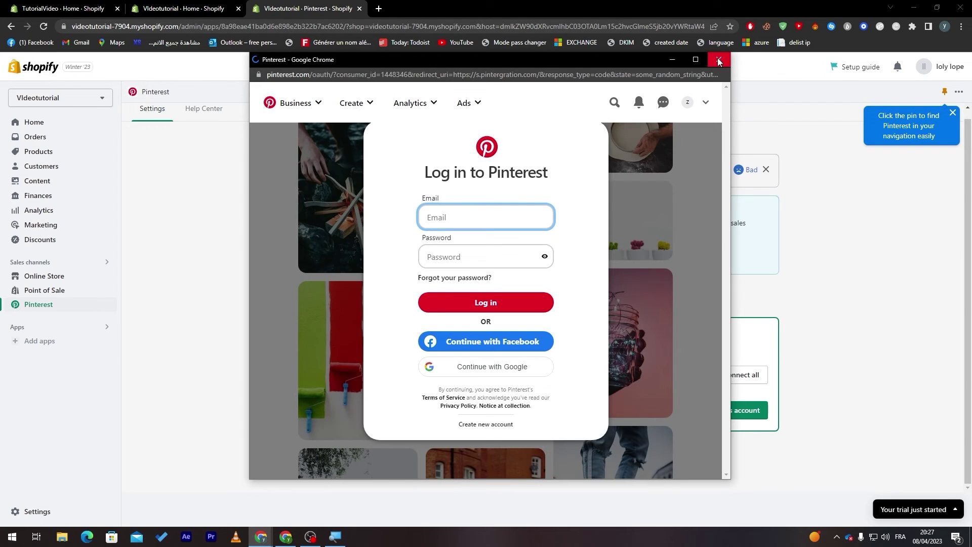
{"action": "left_click", "coordinate": [499, 352]}
{"action": "left_click", "coordinate": [310, 508]}
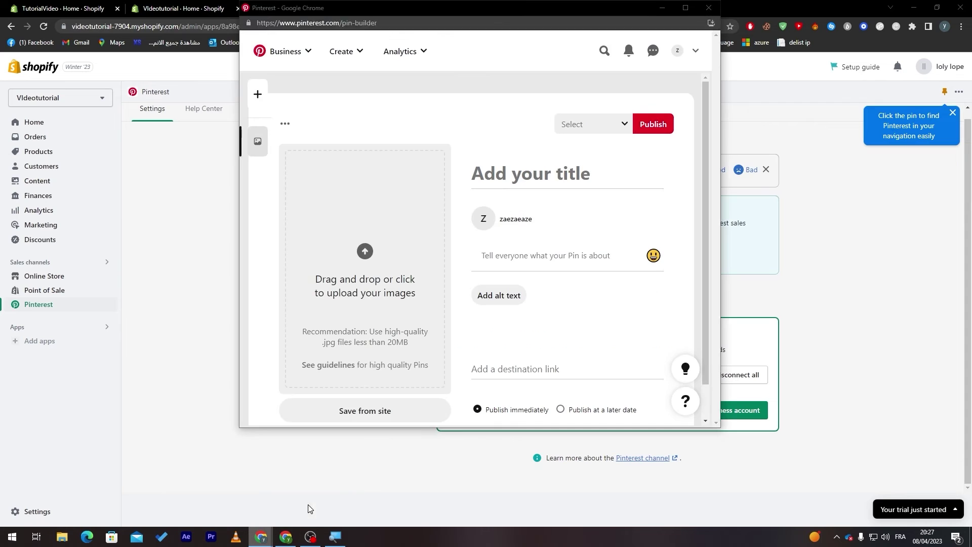
Step: Upload the cat photo, title it 'qeazezae', save to new board 'eazeza', and publish
{"action": "left_click", "coordinate": [349, 273]}
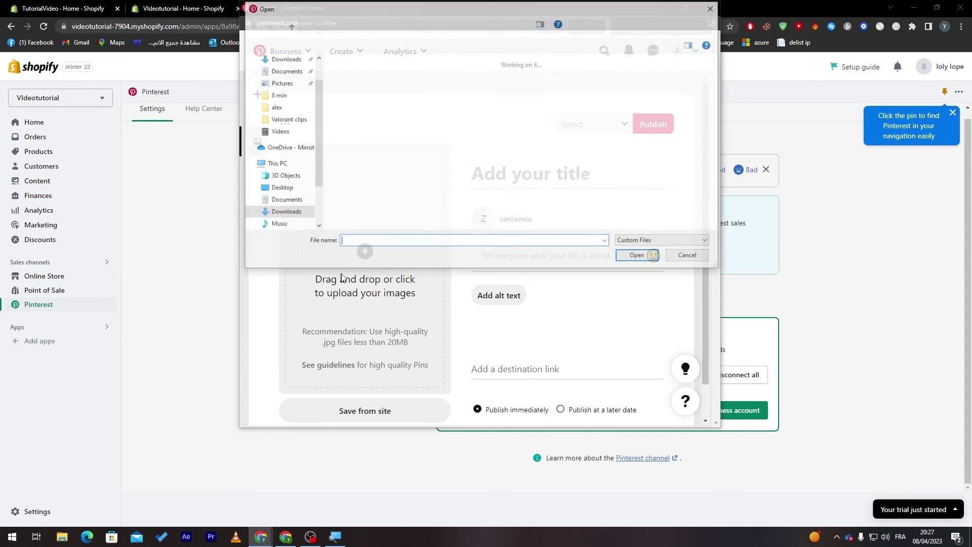
{"action": "double_click", "coordinate": [515, 181]}
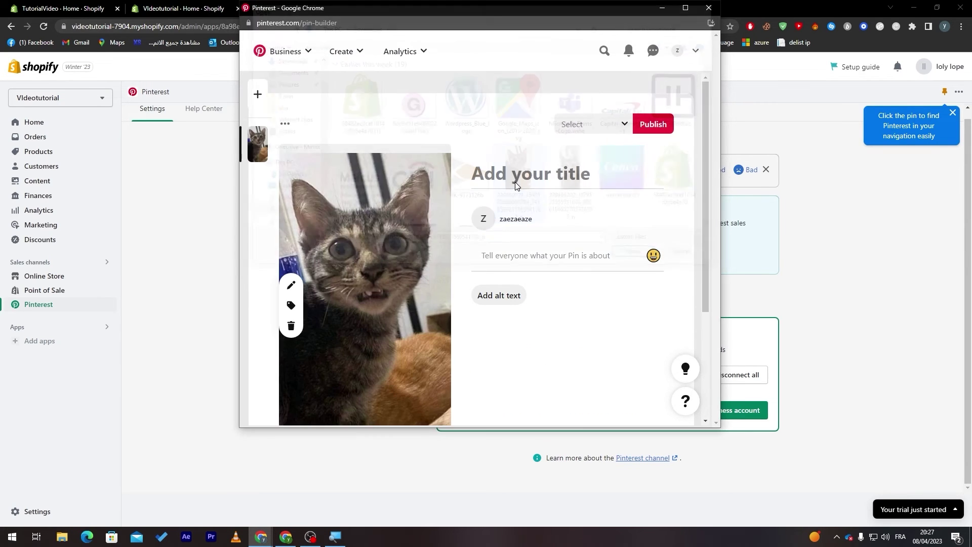
{"action": "left_click", "coordinate": [560, 187]}
{"action": "type", "text": "qeazezae"}
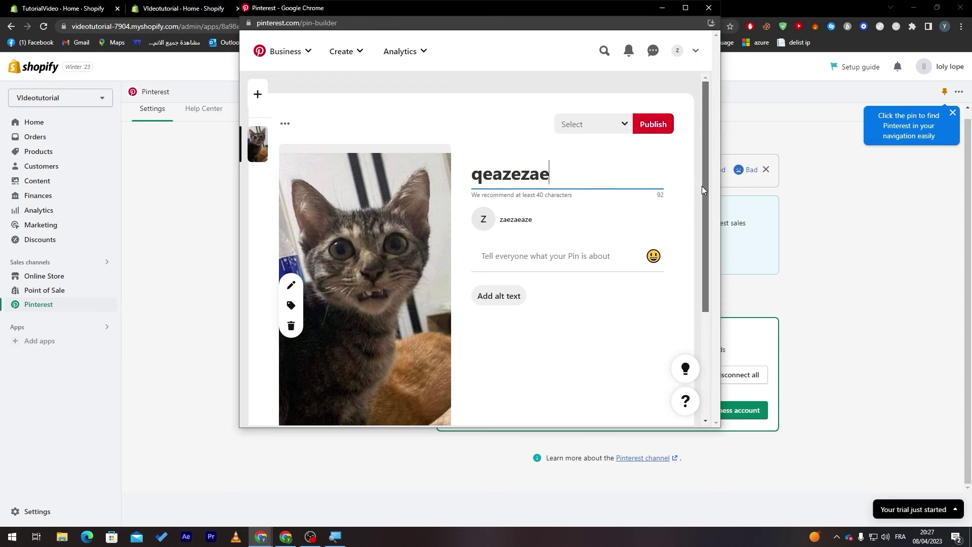
{"action": "left_click_drag", "start_coordinate": [702, 187], "coordinate": [706, 299]}
{"action": "scroll", "coordinate": [697, 323], "scroll_direction": "up", "scroll_amount": 3}
{"action": "left_click", "coordinate": [669, 127]}
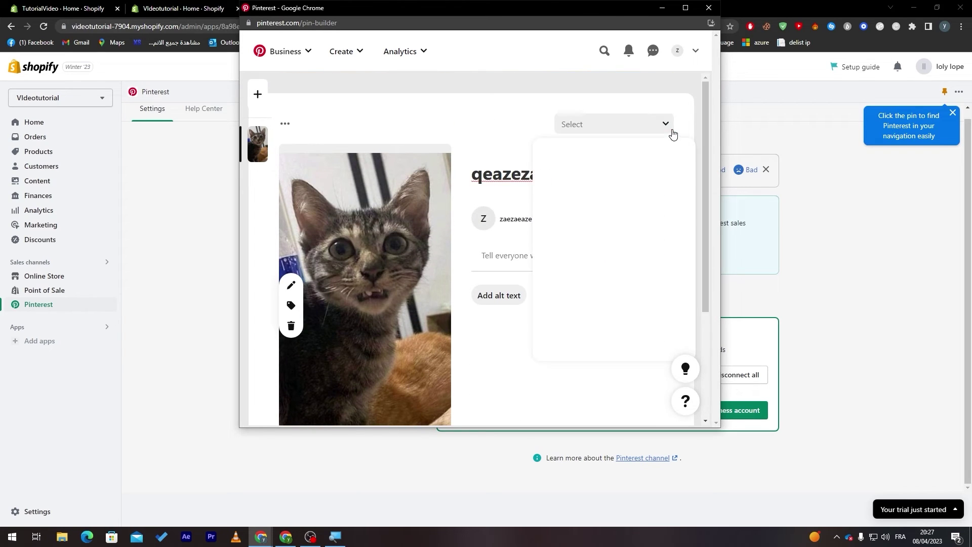
{"action": "left_click", "coordinate": [587, 353]}
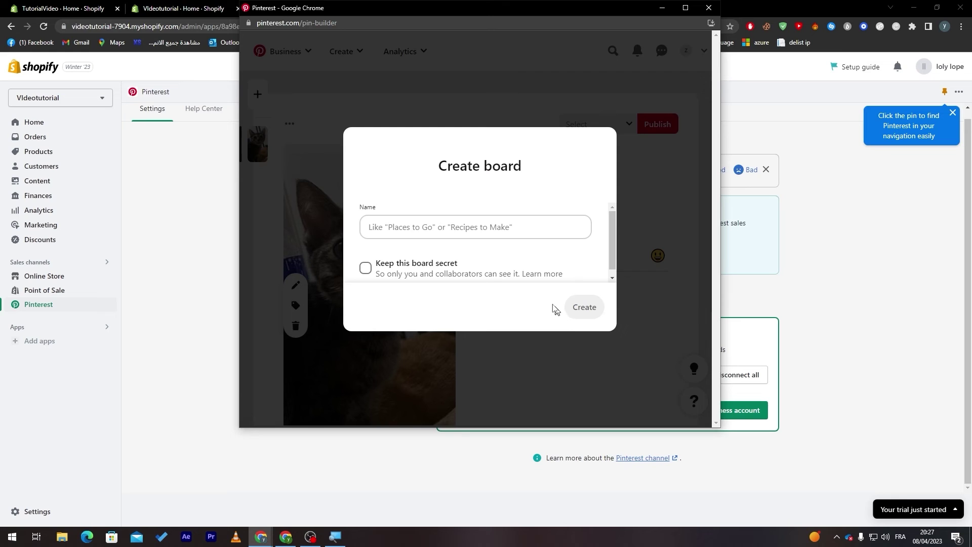
{"action": "type", "text": "eazeza"}
{"action": "left_click", "coordinate": [574, 309]}
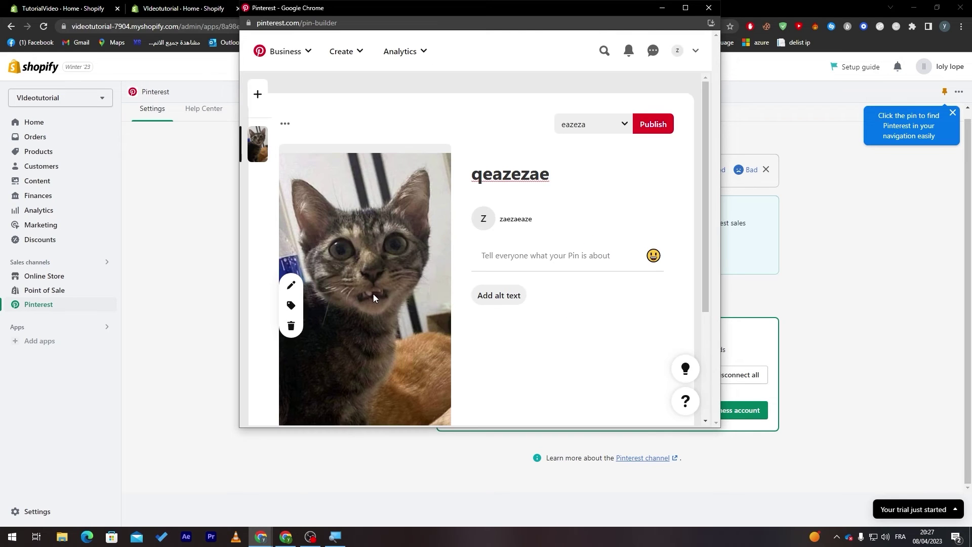
{"action": "left_click", "coordinate": [654, 124]}
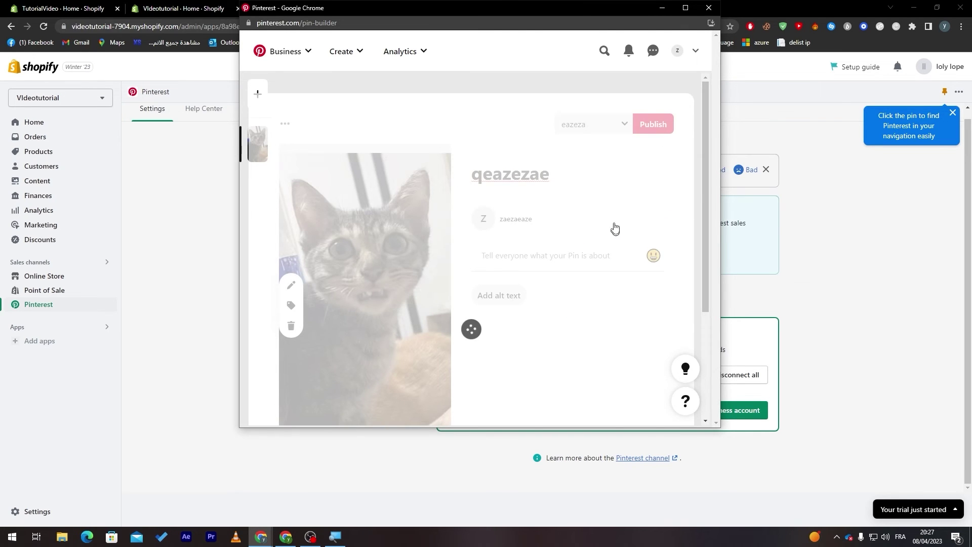
{"action": "left_click", "coordinate": [686, 8]}
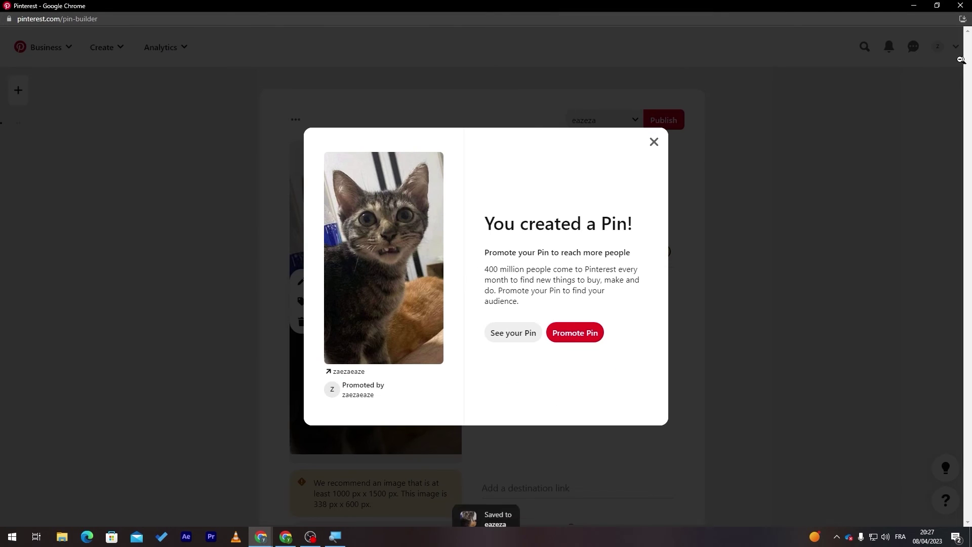
Step: Open the cat Pin's quick-promote form full screen and begin entering its destination URL
{"action": "left_click", "coordinate": [557, 336]}
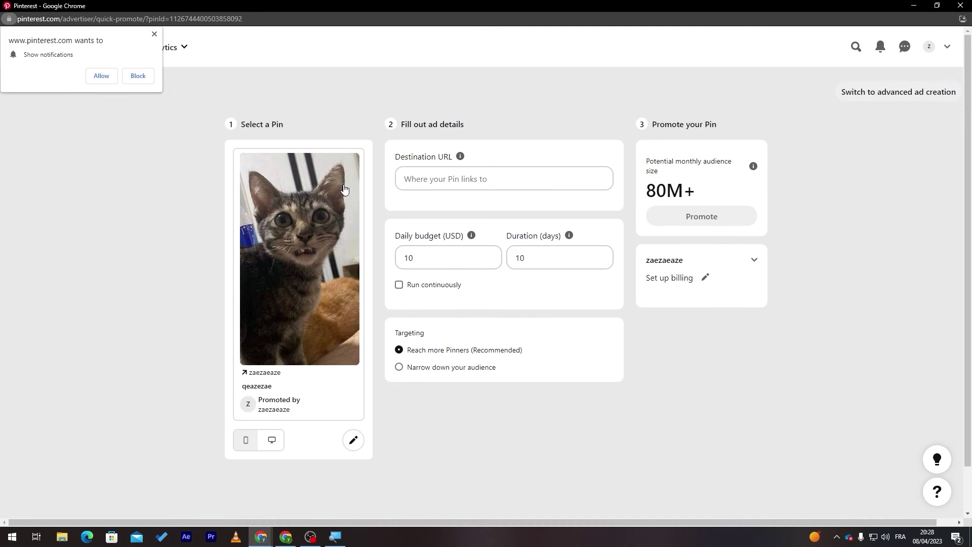
{"action": "scroll", "coordinate": [949, 212], "scroll_direction": "down", "scroll_amount": 1}
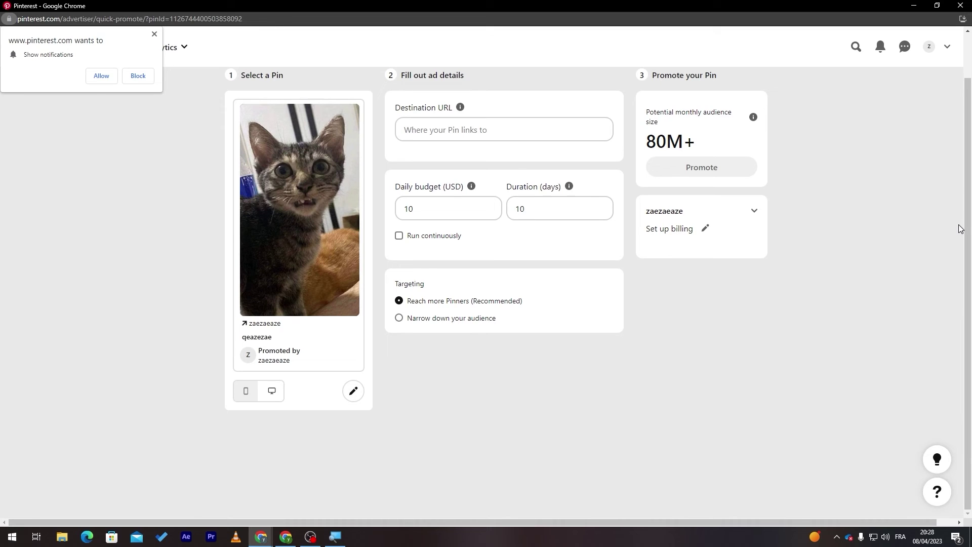
{"action": "scroll", "coordinate": [960, 229], "scroll_direction": "up", "scroll_amount": 1}
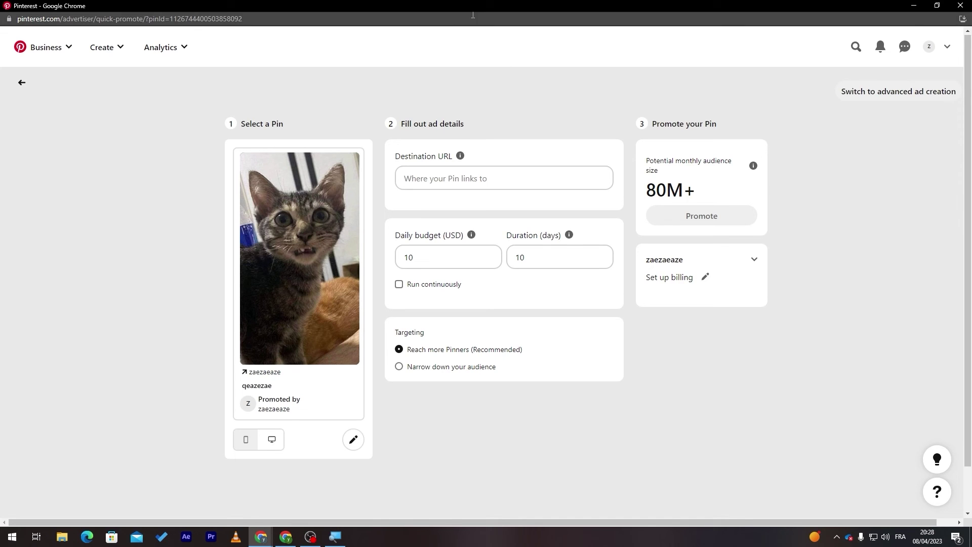
{"action": "left_click_drag", "start_coordinate": [461, 8], "coordinate": [671, 167]}
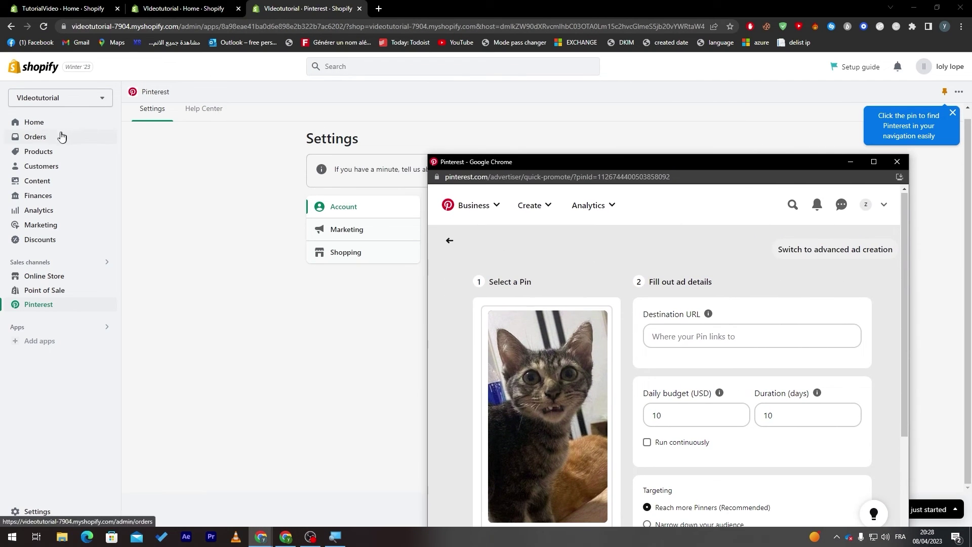
{"action": "double_click", "coordinate": [580, 162]}
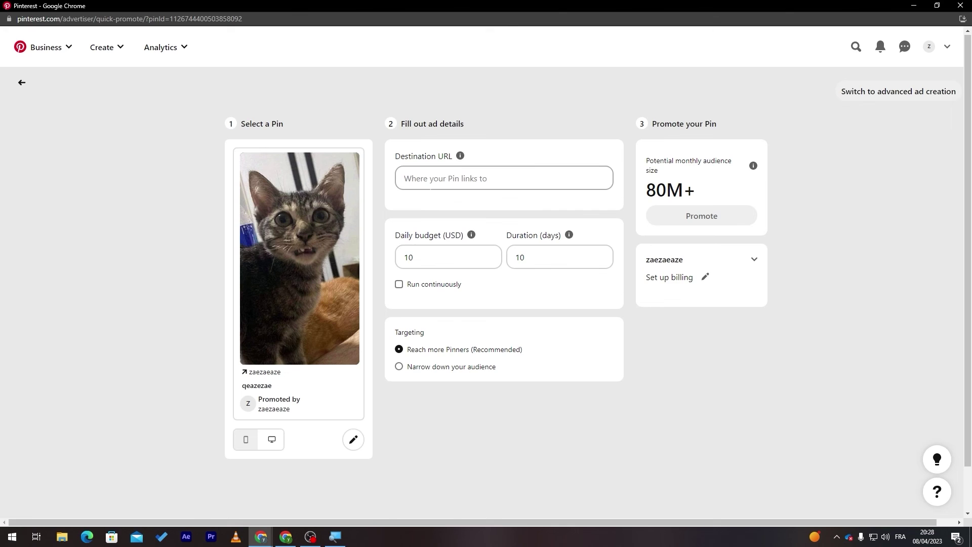
{"action": "left_click", "coordinate": [435, 180]}
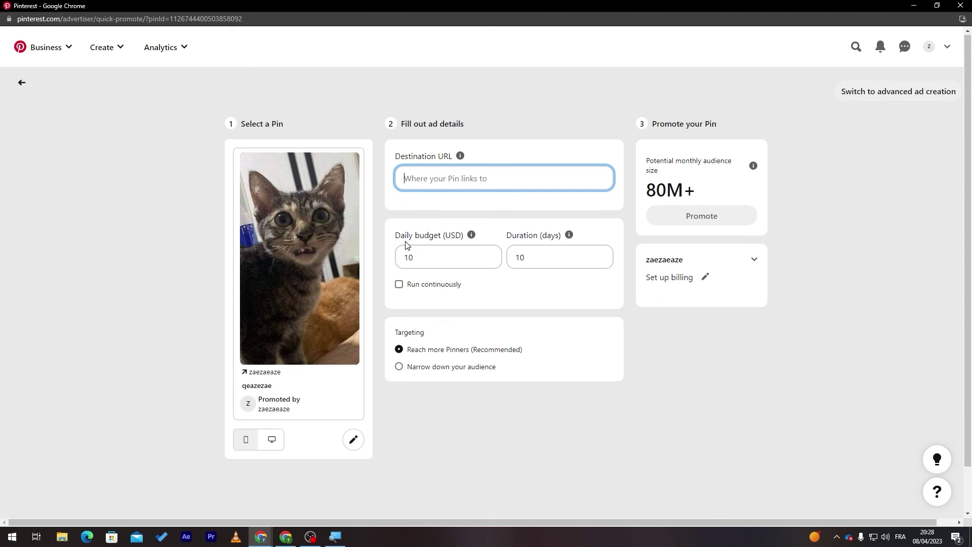
Step: Review the ad's $10 daily budget and 10-day duration, leaving both unchanged
{"action": "left_click", "coordinate": [434, 257]}
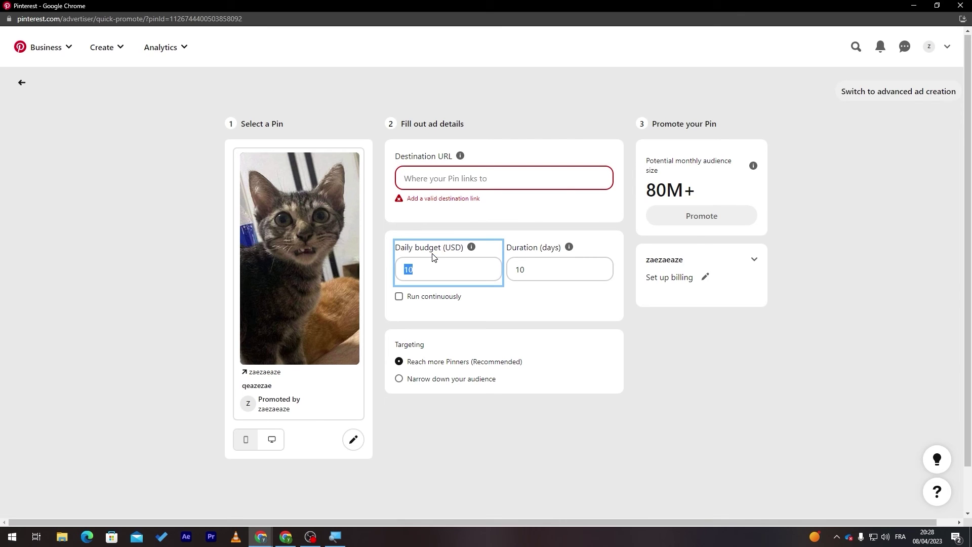
{"action": "left_click", "coordinate": [433, 320]}
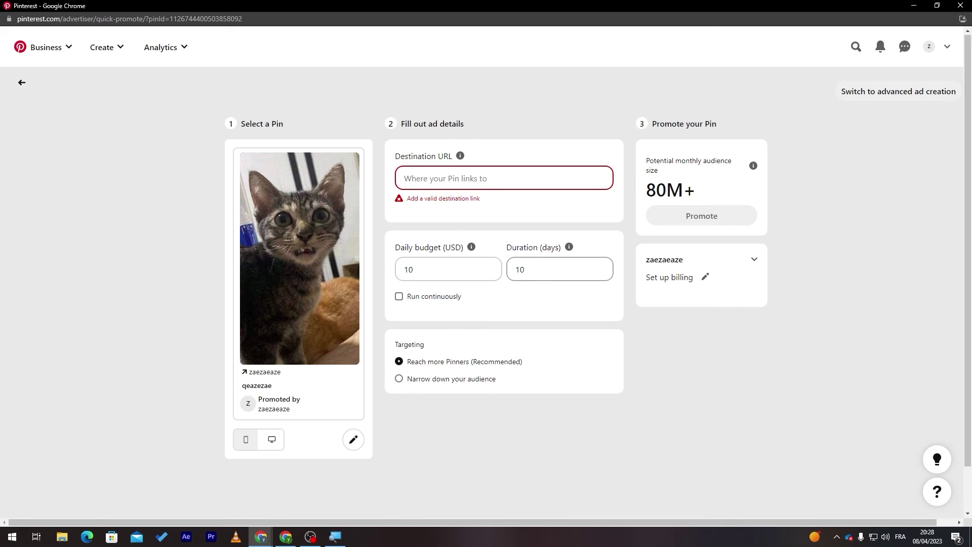
{"action": "left_click_drag", "start_coordinate": [507, 248], "coordinate": [558, 248]}
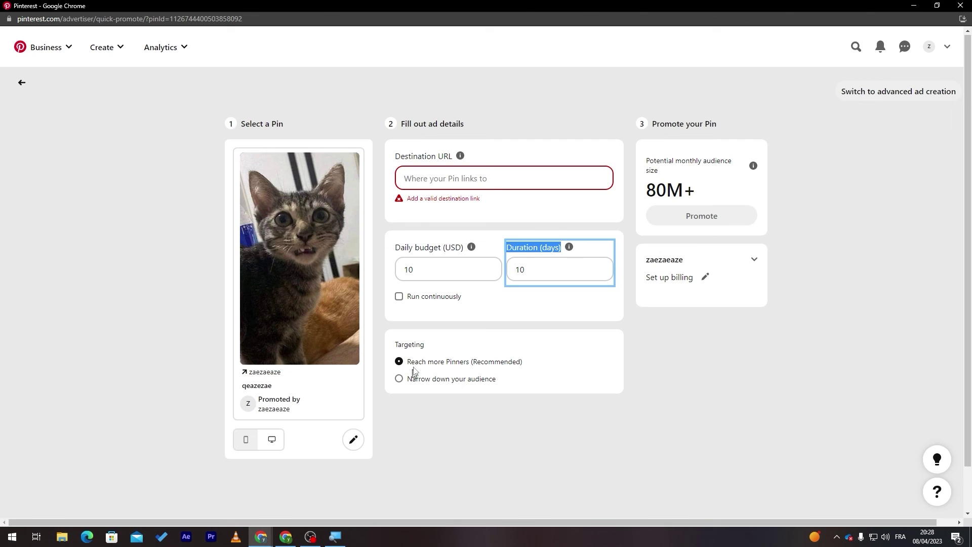
{"action": "left_click_drag", "start_coordinate": [496, 379], "coordinate": [474, 380]}
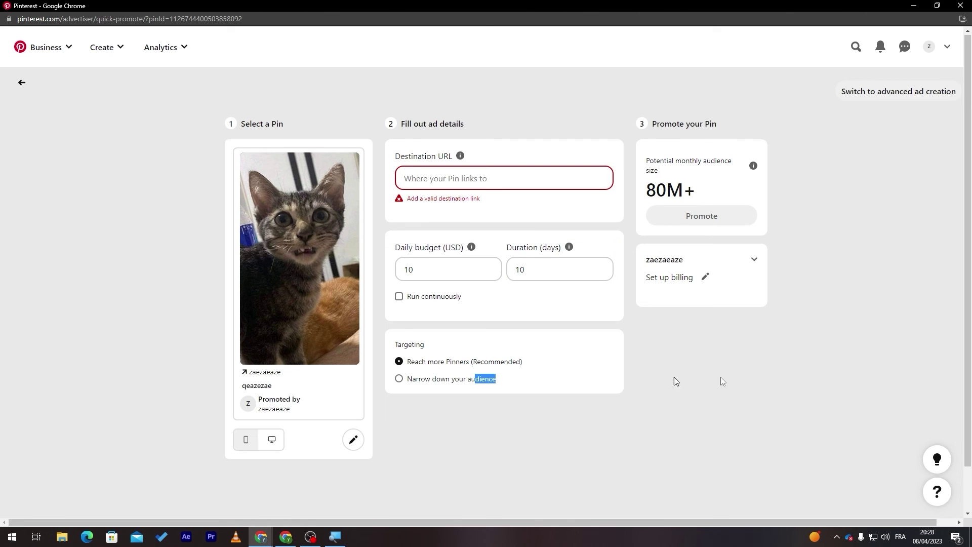
{"action": "left_click", "coordinate": [764, 388]}
Step: Narrow the audience to female Pinners aged 18-24 and 25-34
{"action": "left_click", "coordinate": [450, 385]}
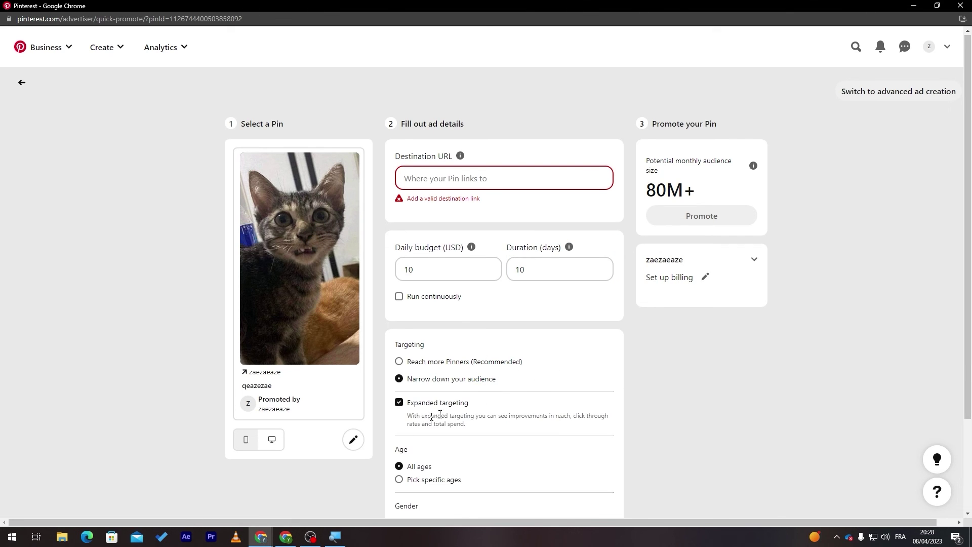
{"action": "scroll", "coordinate": [916, 338], "scroll_direction": "down", "scroll_amount": 3}
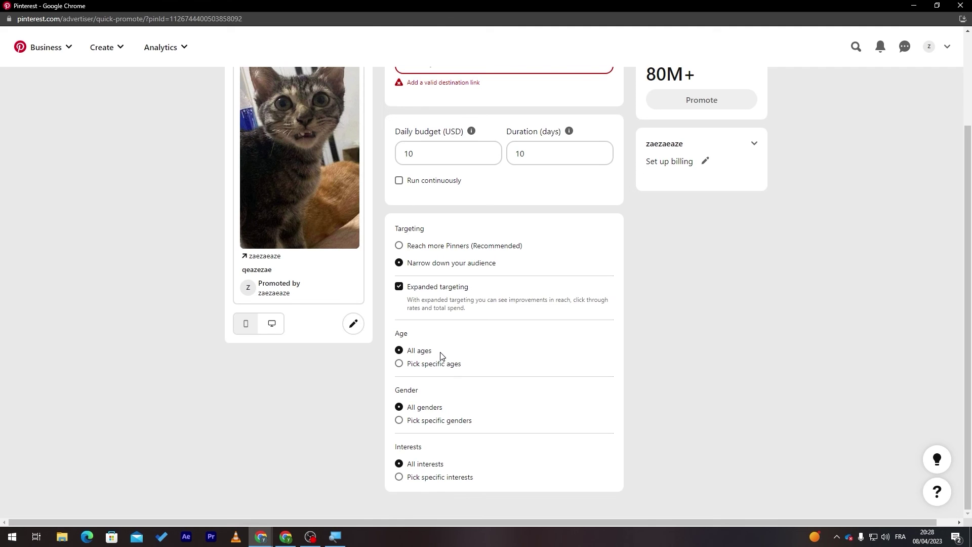
{"action": "left_click", "coordinate": [439, 422]}
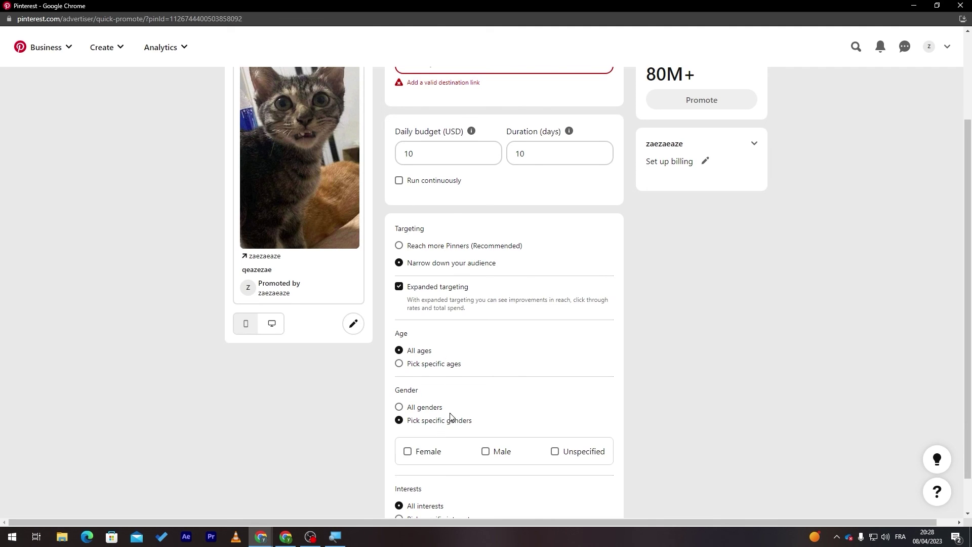
{"action": "left_click", "coordinate": [408, 453]}
{"action": "left_click", "coordinate": [440, 370]}
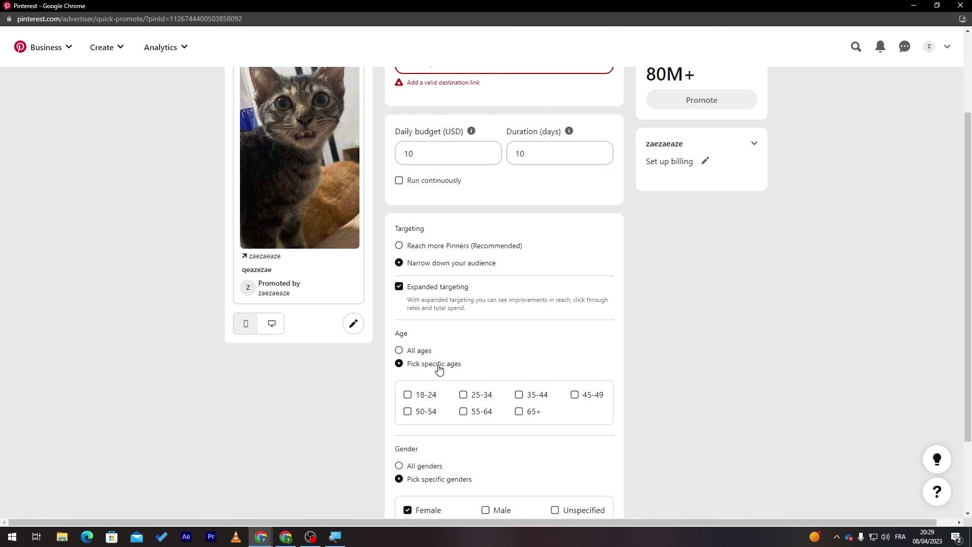
{"action": "left_click", "coordinate": [407, 397]}
{"action": "left_click", "coordinate": [463, 397]}
Step: Add Beauty and Design as the ad's target interests
{"action": "scroll", "coordinate": [956, 315], "scroll_direction": "down", "scroll_amount": 2}
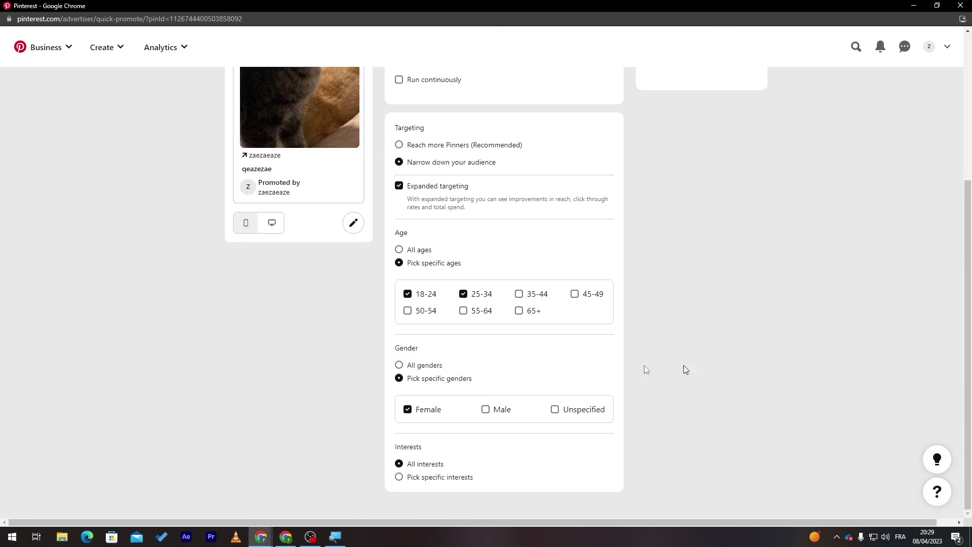
{"action": "left_click", "coordinate": [399, 477]}
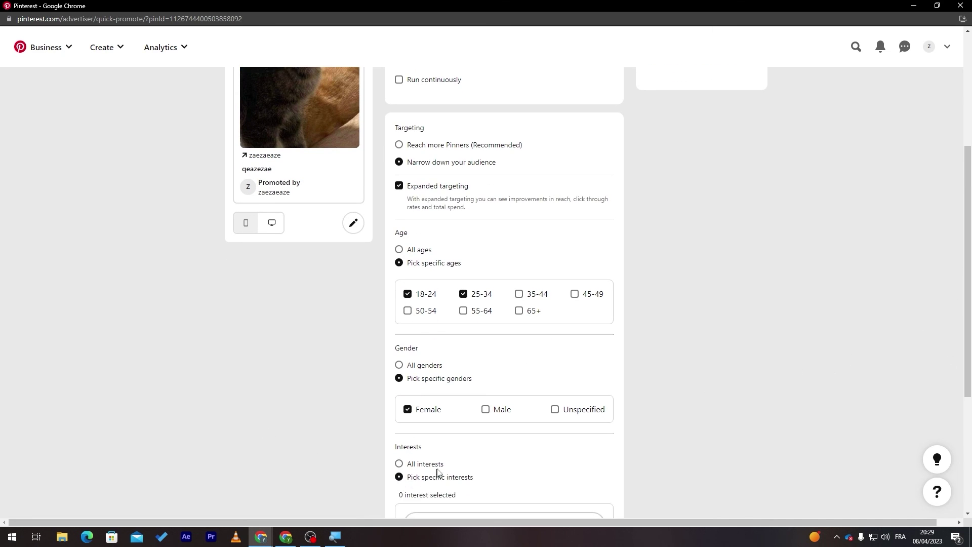
{"action": "scroll", "coordinate": [511, 341], "scroll_direction": "down", "scroll_amount": 4}
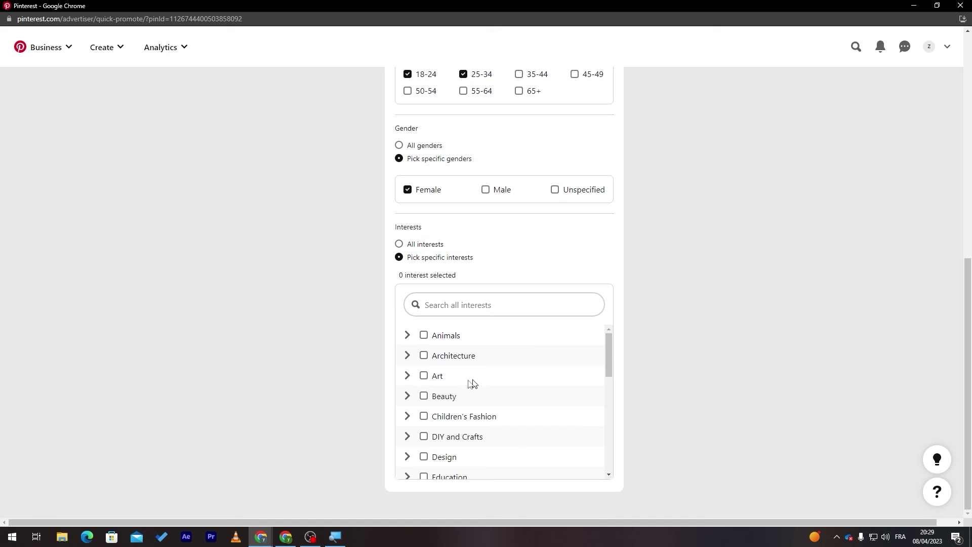
{"action": "left_click", "coordinate": [422, 398]}
{"action": "scroll", "coordinate": [608, 357], "scroll_direction": "down", "scroll_amount": 3}
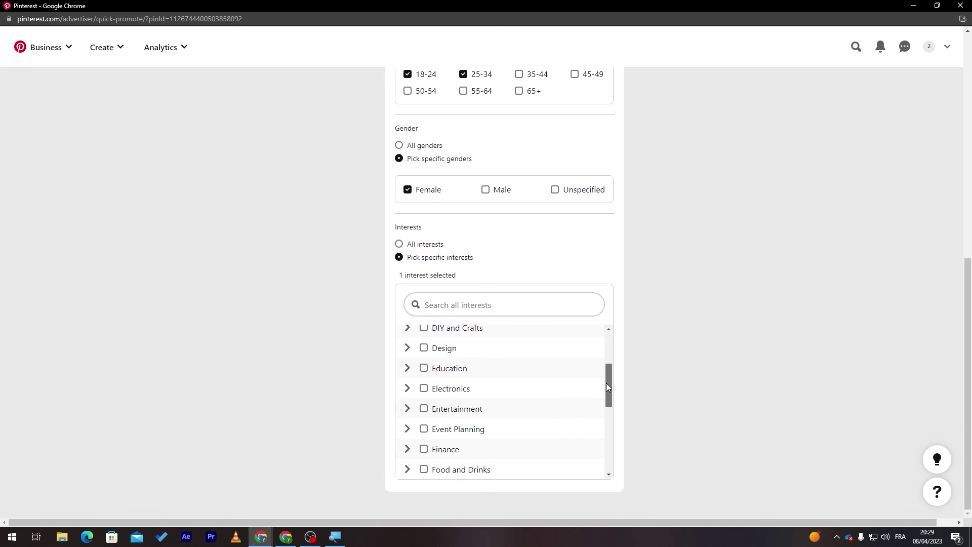
{"action": "left_click", "coordinate": [424, 338]}
{"action": "scroll", "coordinate": [945, 428], "scroll_direction": "up", "scroll_amount": 8}
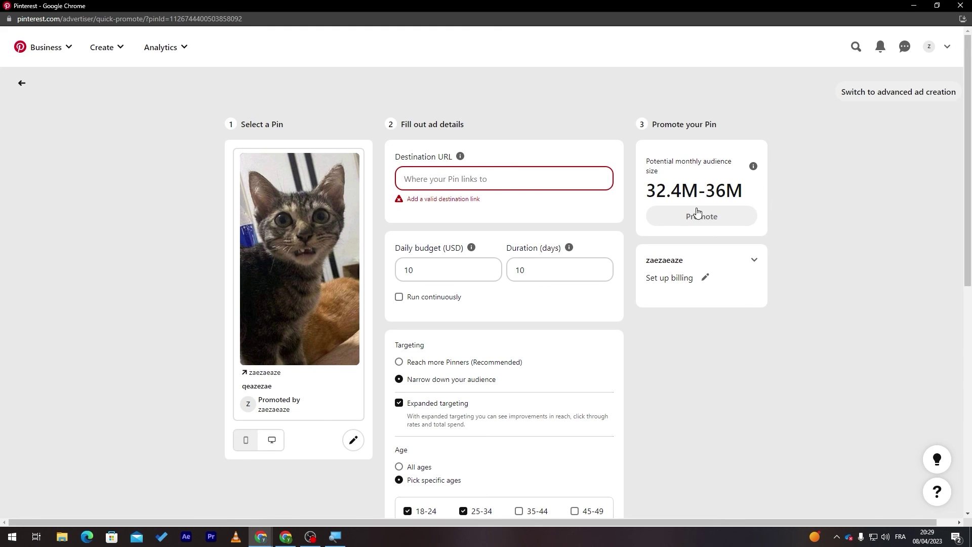
Step: Set the $10 daily-budget ad to run continuously, then dismiss billing setup and close the ad window
{"action": "left_click", "coordinate": [463, 274]}
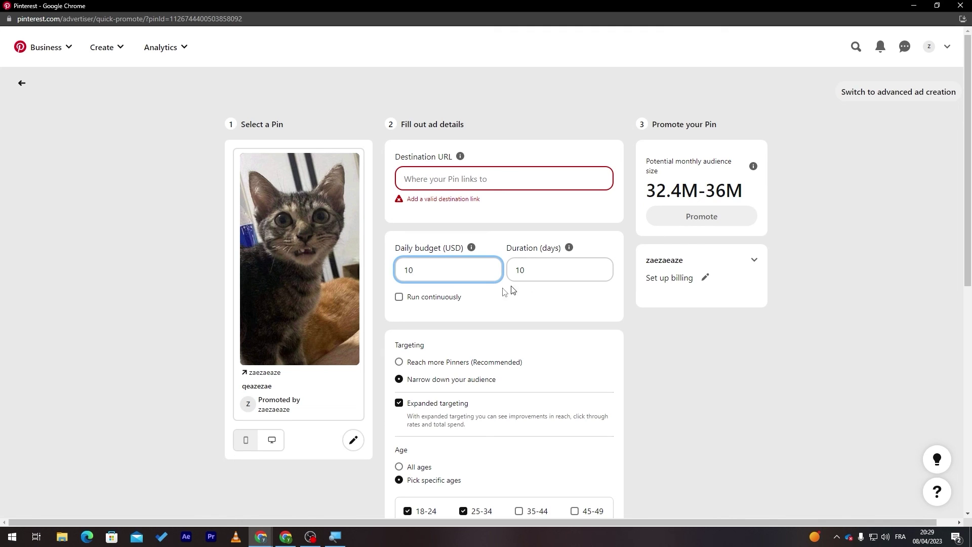
{"action": "triple_click", "coordinate": [440, 298]}
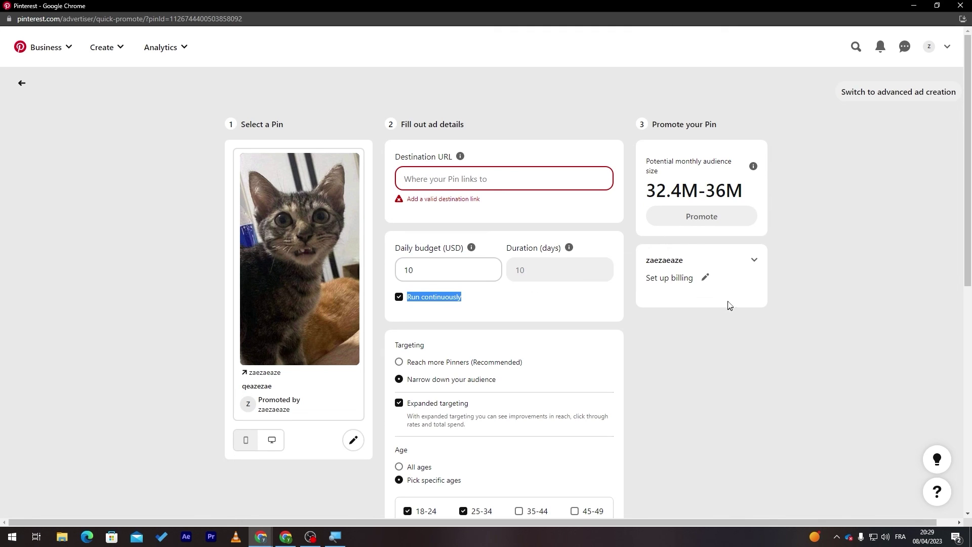
{"action": "left_click", "coordinate": [705, 278]}
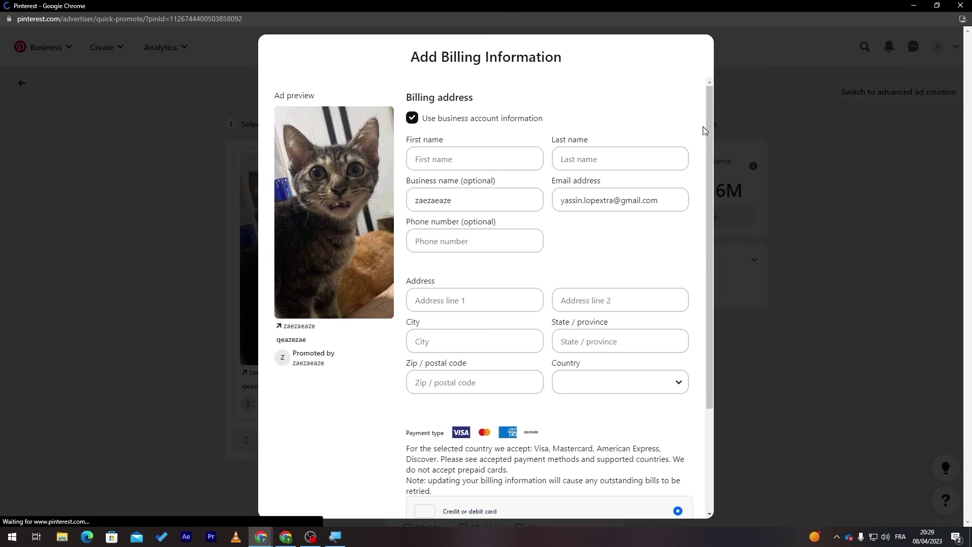
{"action": "left_click", "coordinate": [753, 209]}
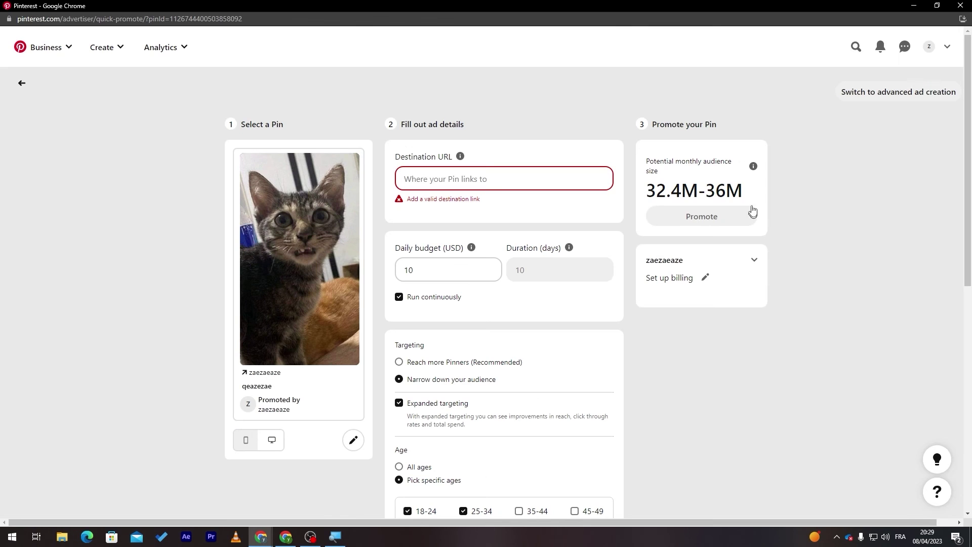
{"action": "left_click", "coordinate": [960, 6]}
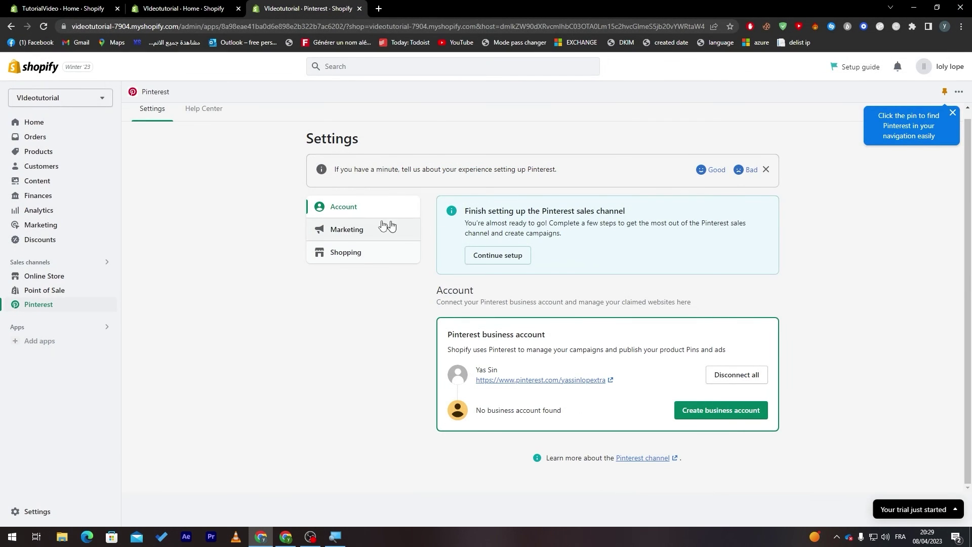